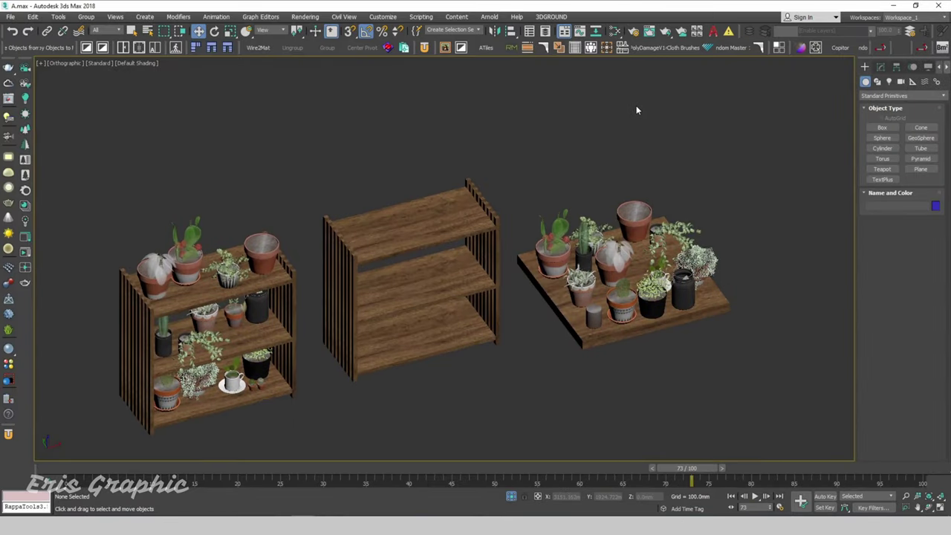
# Launch RandoMixer from its toolbar button to open the v1.05 panel.
pyautogui.click(511, 47)
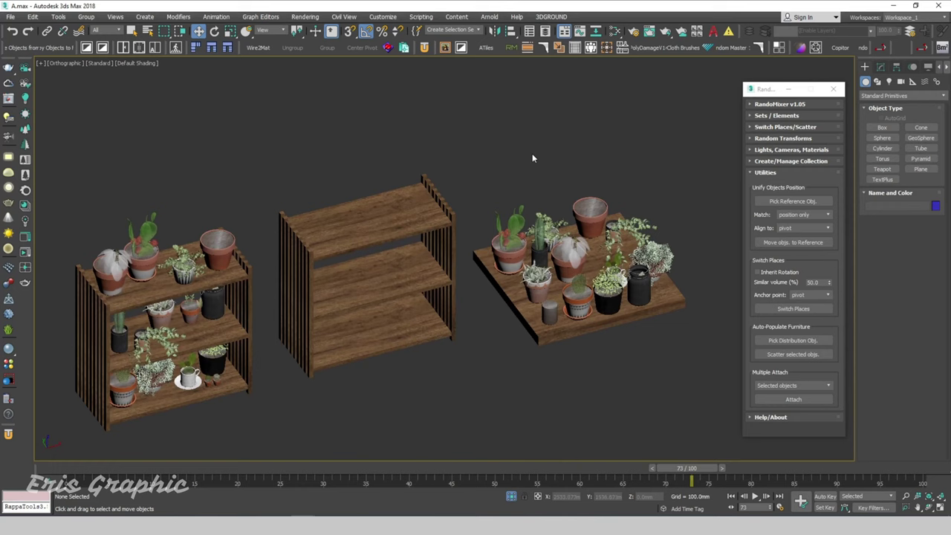
# Frame the shelves in Front view and select the 16 plants on the right-hand board, excluding the board.
pyautogui.press('f')
pyautogui.press('z')
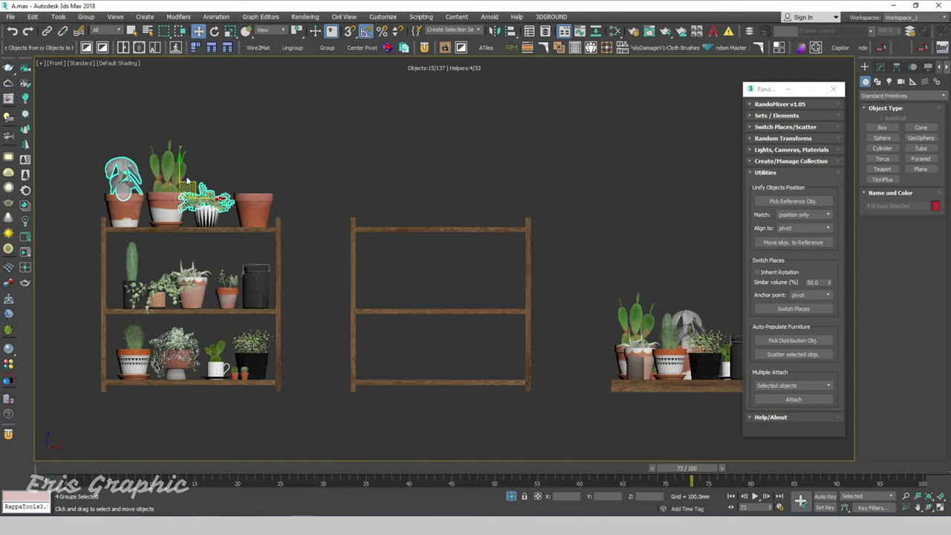
pyautogui.click(207, 197)
pyautogui.click(340, 170)
pyautogui.moveTo(340, 169); pyautogui.dragTo(304, 174, button='middle')
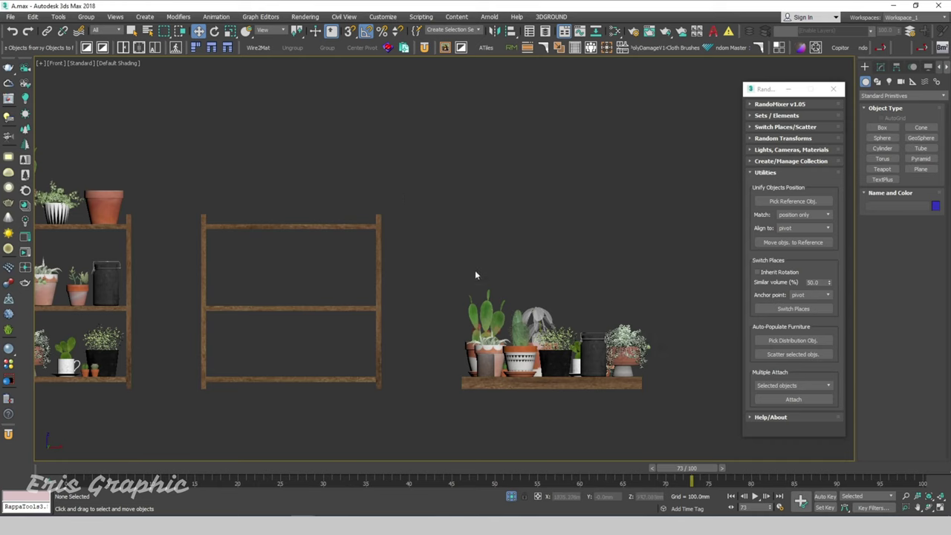
pyautogui.scroll(-3, 476, 274)
pyautogui.keyDown('alt'); pyautogui.moveTo(475, 275); pyautogui.dragTo(464, 286, button='middle'); pyautogui.keyUp('alt')
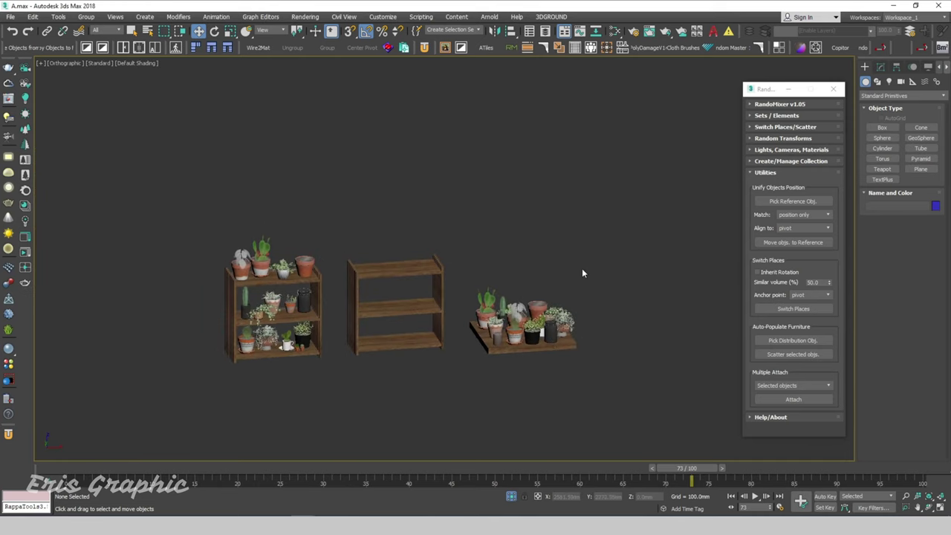
pyautogui.moveTo(483, 310); pyautogui.dragTo(524, 347)
pyautogui.scroll(2, 523, 347)
pyautogui.keyDown('alt'); pyautogui.click(525, 350); pyautogui.keyUp('alt')
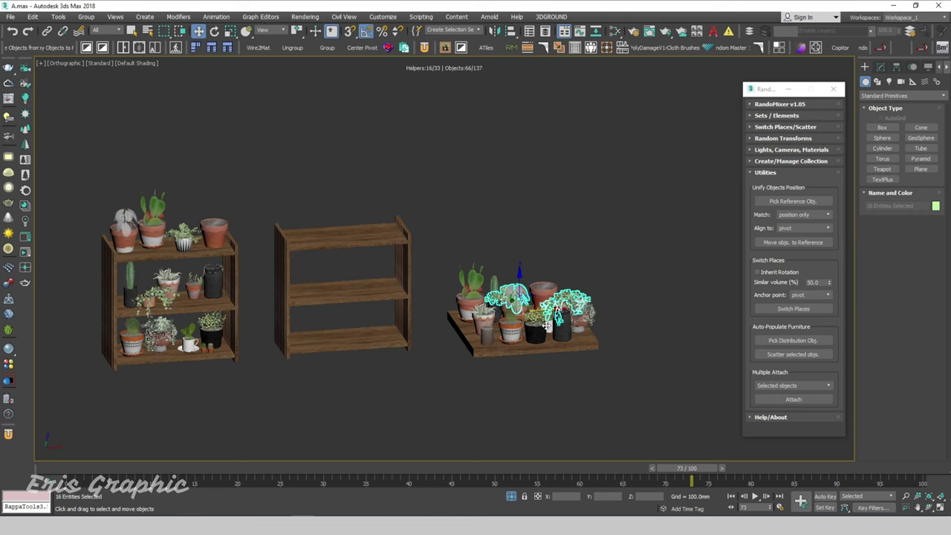
pyautogui.keyDown('alt'); pyautogui.moveTo(524, 261); pyautogui.dragTo(526, 273, button='middle'); pyautogui.keyUp('alt')
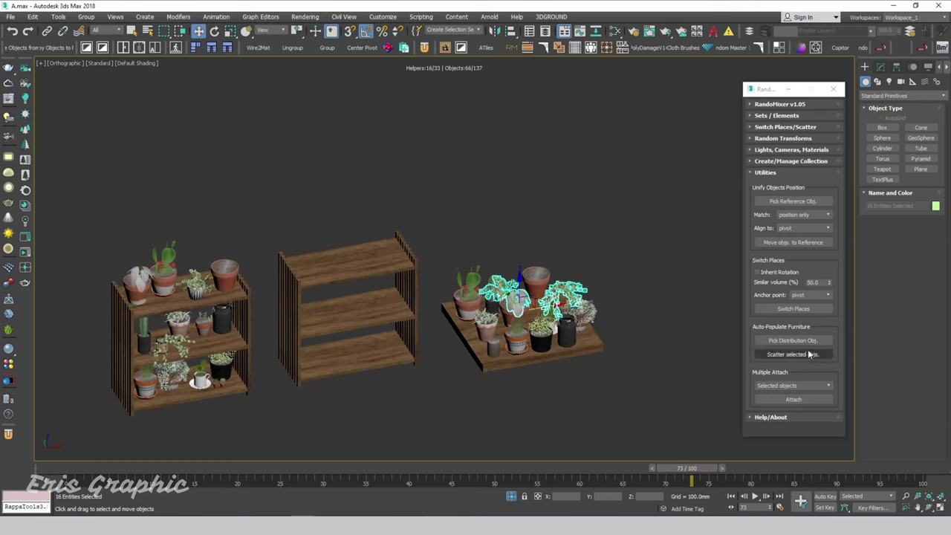
# Pick the empty middle shelf as distribution object and scatter the selected plants onto it.
pyautogui.click(773, 344)
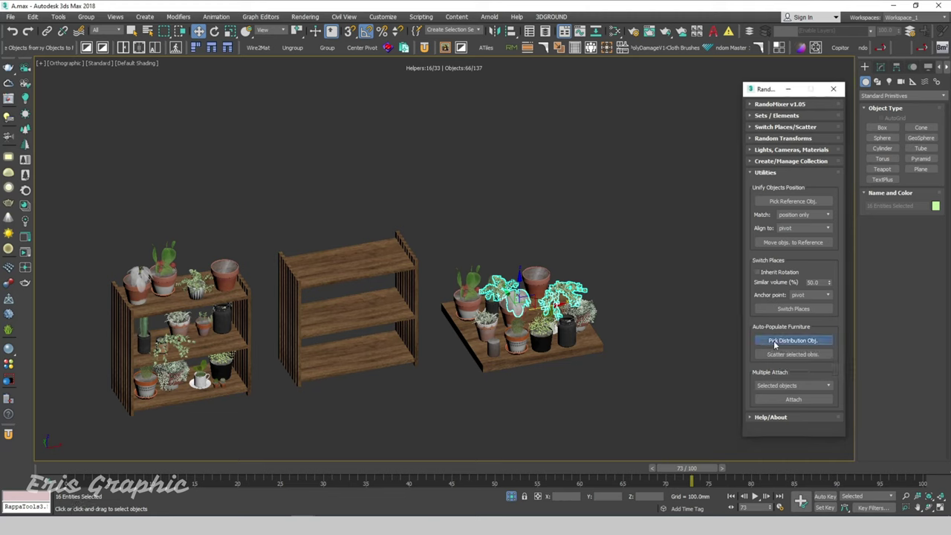
pyautogui.click(364, 260)
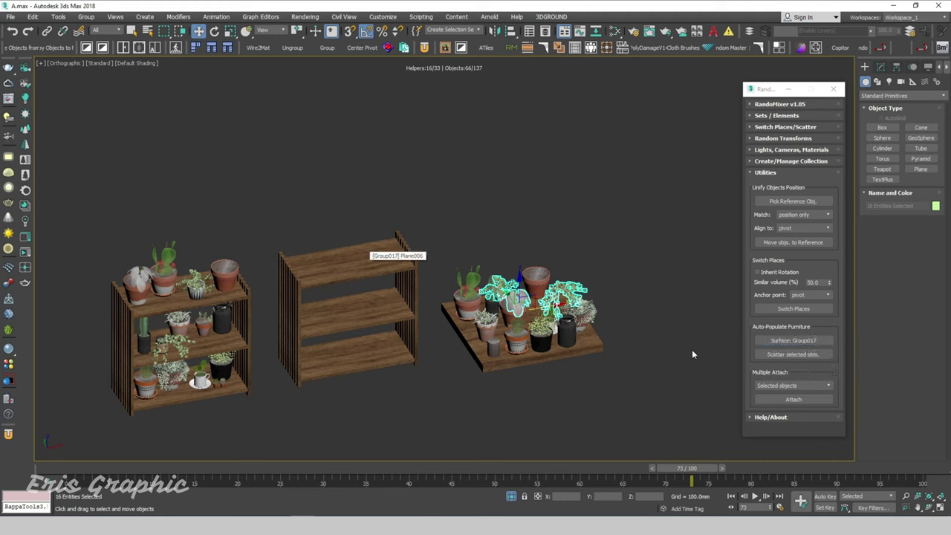
pyautogui.click(801, 353)
# Reshuffle the plants' placement on the middle shelf four more times.
pyautogui.scroll(2, 563, 251)
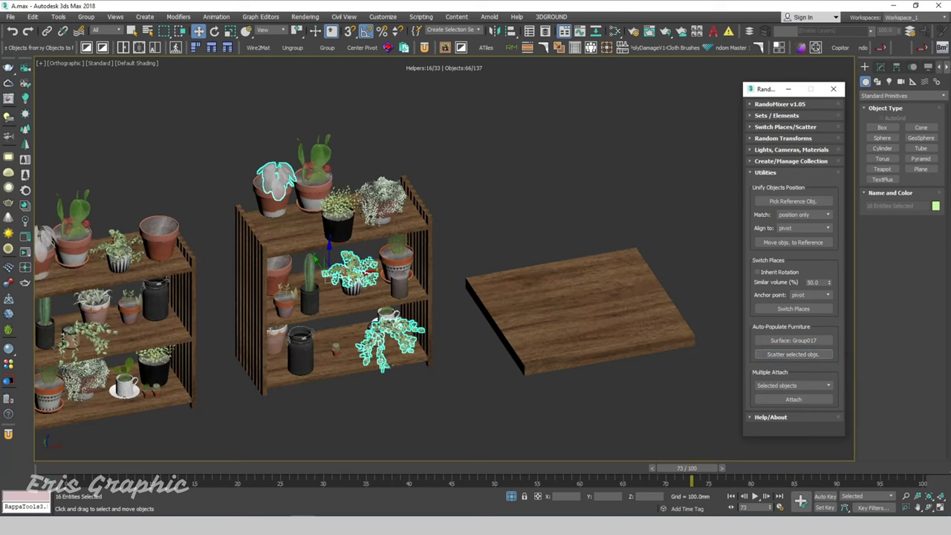
pyautogui.keyDown('alt'); pyautogui.moveTo(473, 351); pyautogui.dragTo(485, 360, button='middle'); pyautogui.keyUp('alt')
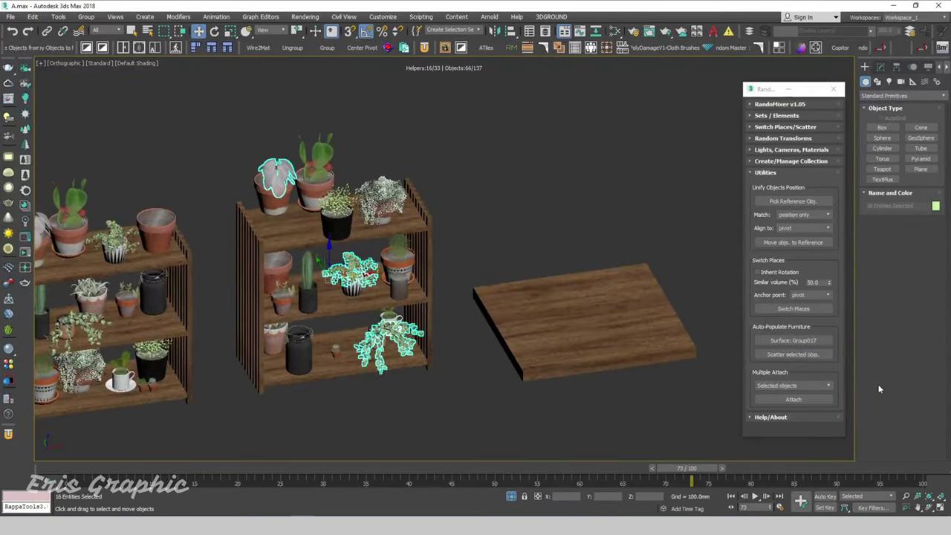
pyautogui.click(795, 354)
pyautogui.click(795, 353)
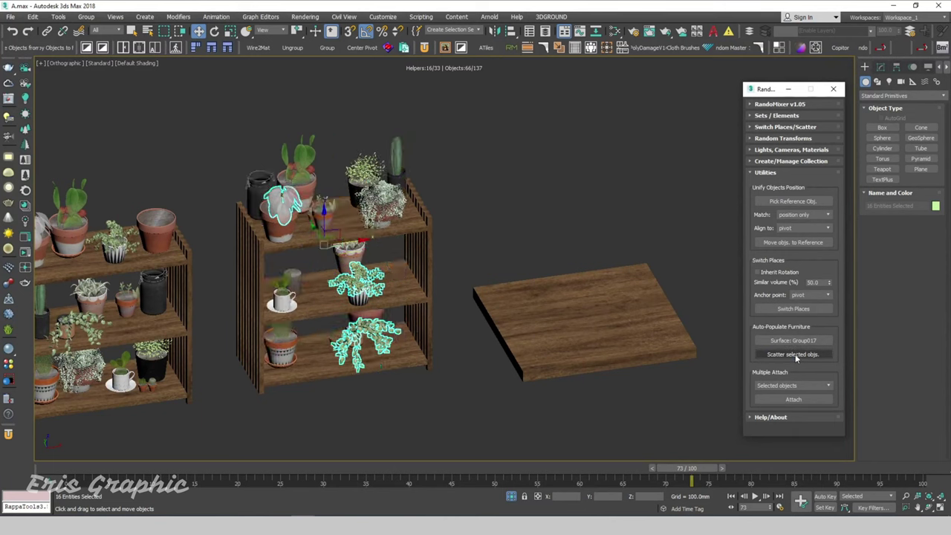
pyautogui.click(795, 354)
pyautogui.click(794, 353)
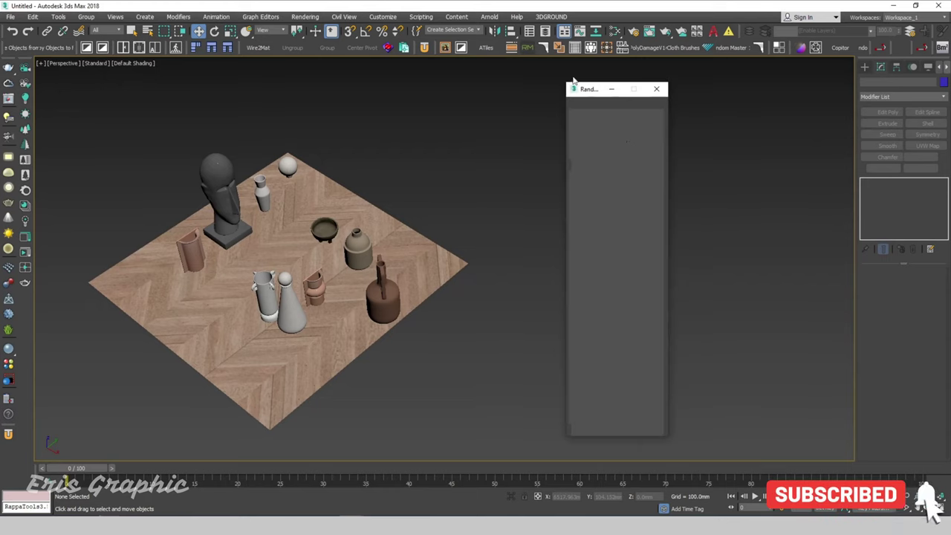
# Place a RandoMixer master beside the floor and add all ten decor objects as Set01 elements.
pyautogui.moveTo(589, 89); pyautogui.dragTo(633, 91)
pyautogui.click(642, 121)
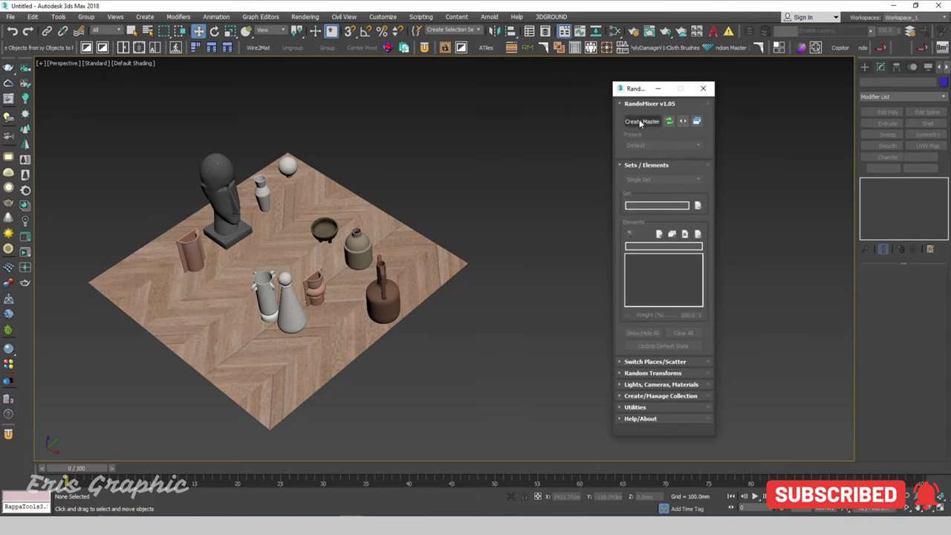
pyautogui.click(463, 151)
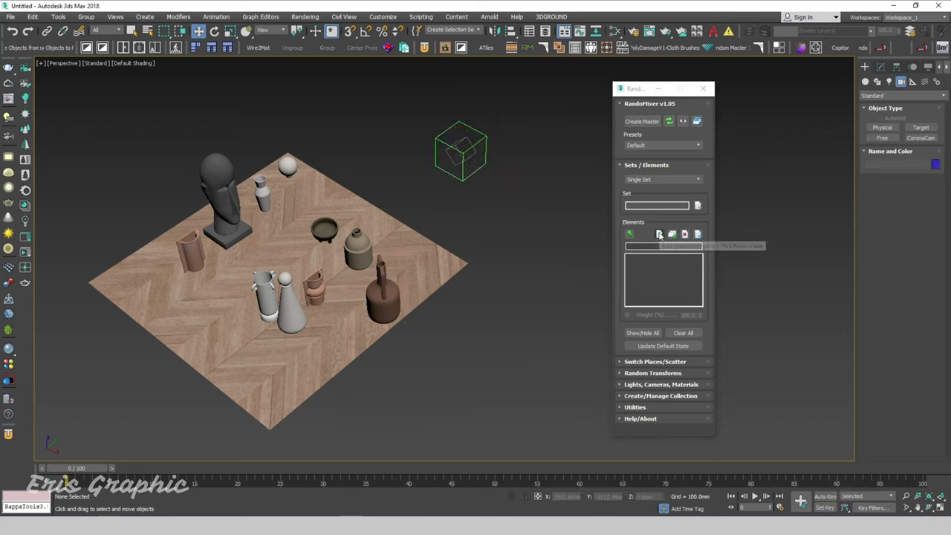
pyautogui.moveTo(129, 120)
pyautogui.mouseDown()
pyautogui.moveTo(384, 358)
pyautogui.moveTo(412, 362)
pyautogui.mouseUp()
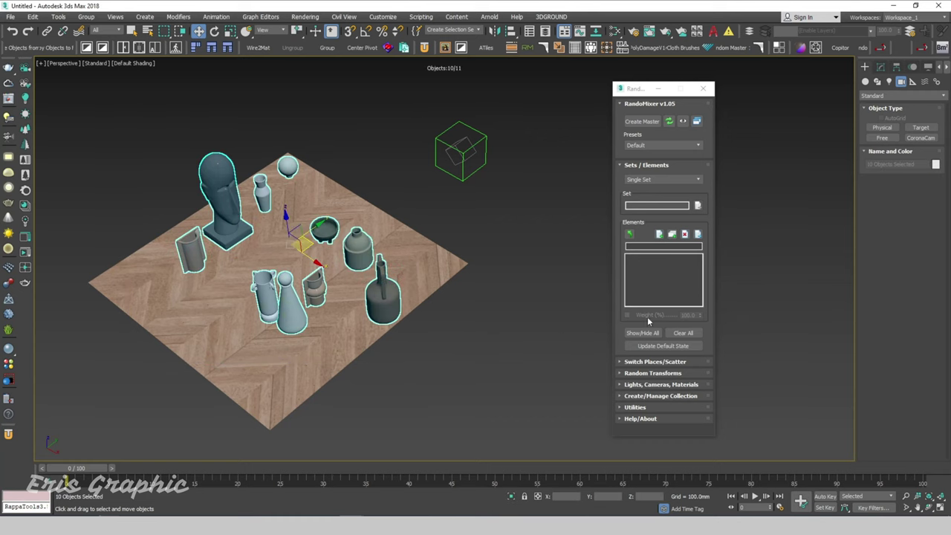
pyautogui.click(658, 235)
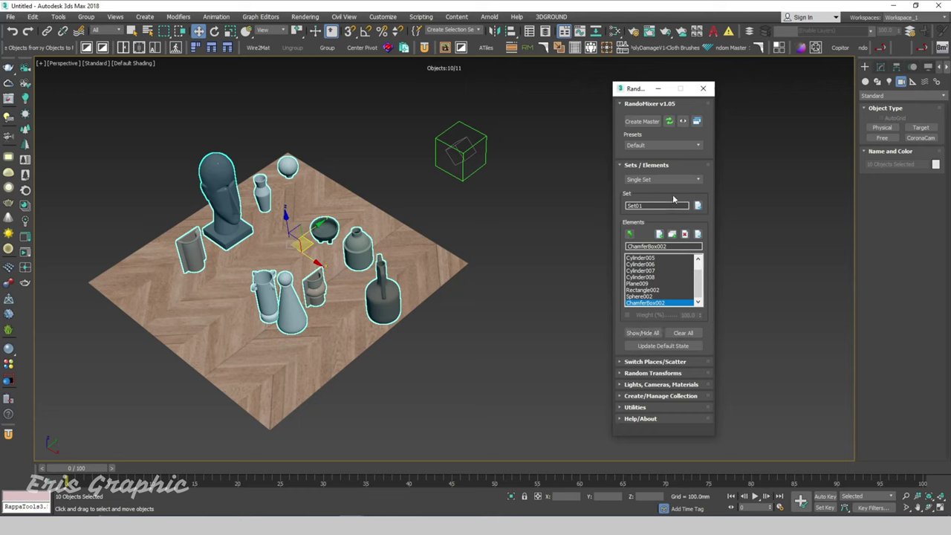
# Turn on Switch Places with the anchor point set to base.
pyautogui.click(621, 166)
pyautogui.click(627, 176)
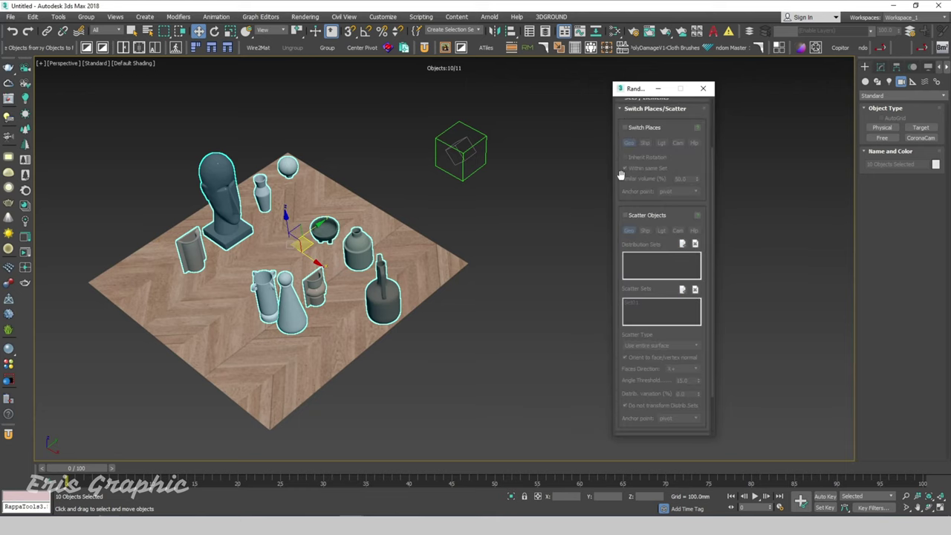
pyautogui.click(627, 127)
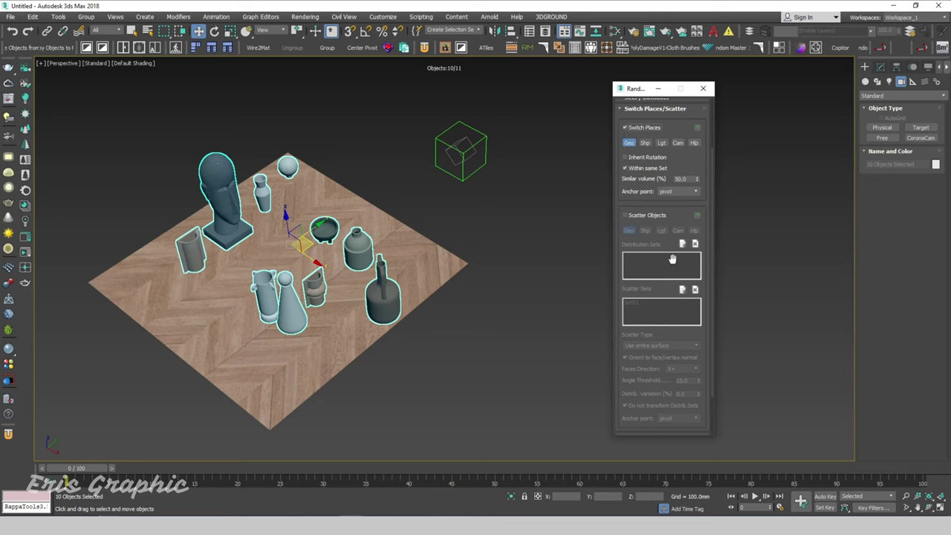
pyautogui.click(676, 193)
pyautogui.click(674, 208)
# Create a collection of 12 random arrangements.
pyautogui.scroll(-1, 676, 189)
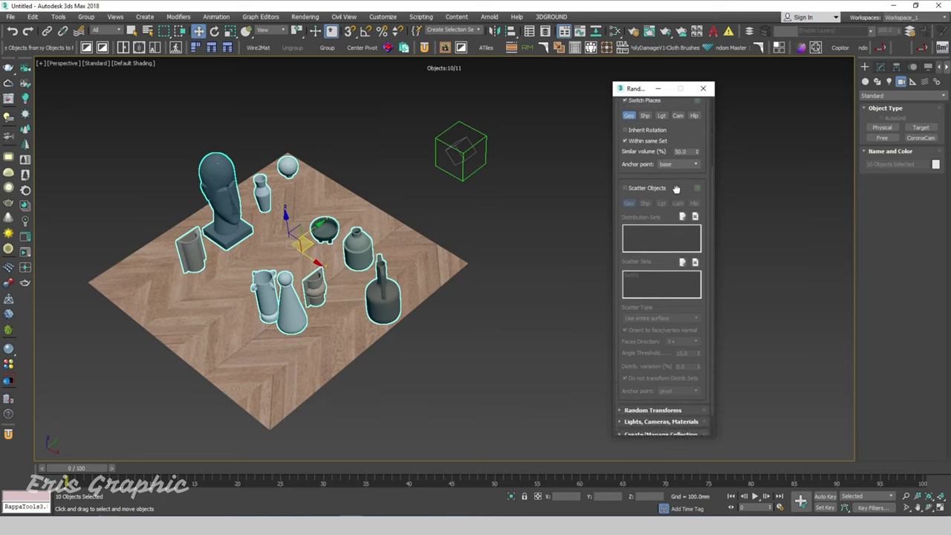
pyautogui.scroll(-1, 676, 189)
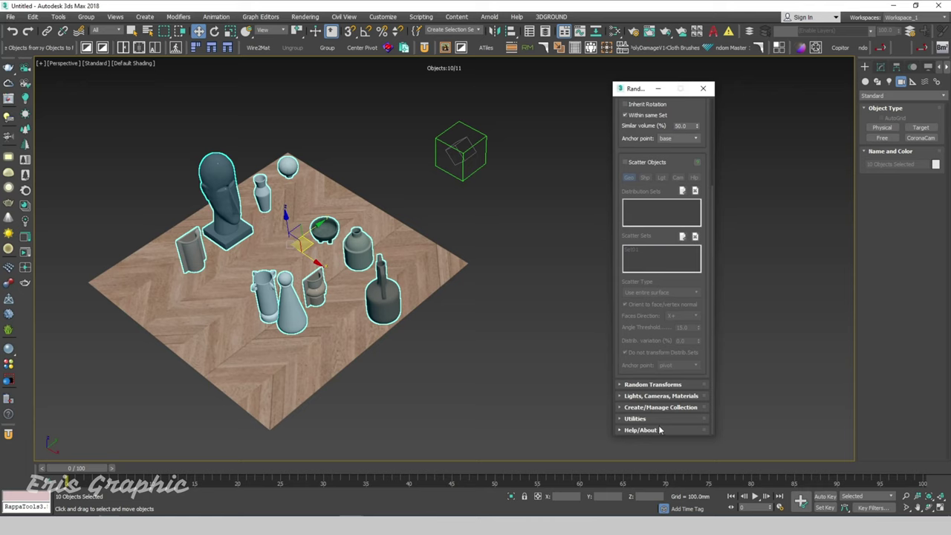
pyautogui.click(643, 408)
pyautogui.click(669, 315)
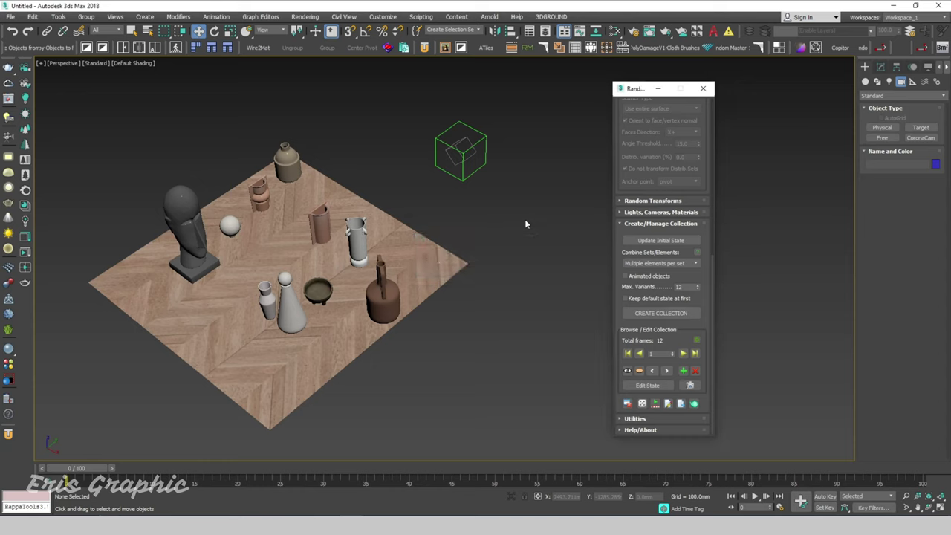
# Browse forward through six arrangements in the collection.
pyautogui.click(682, 353)
pyautogui.click(683, 353)
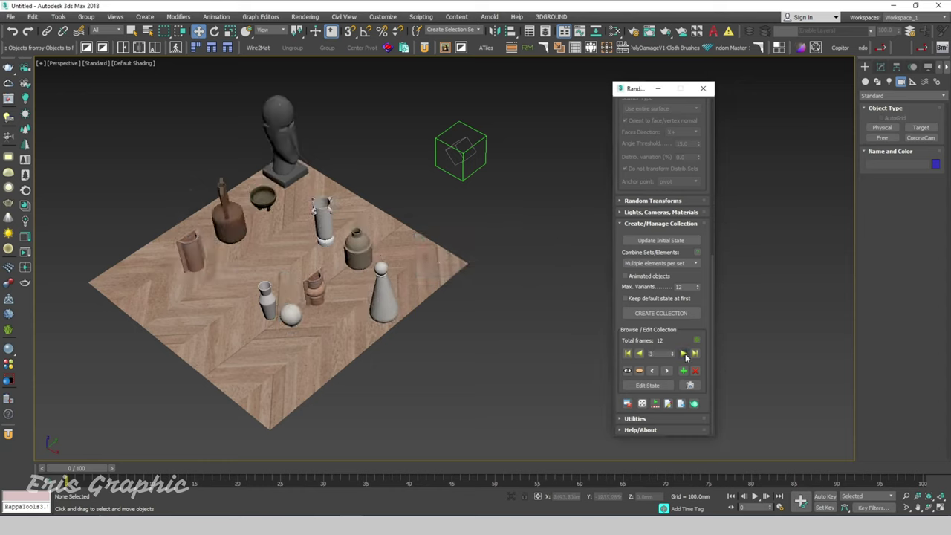
pyautogui.click(683, 354)
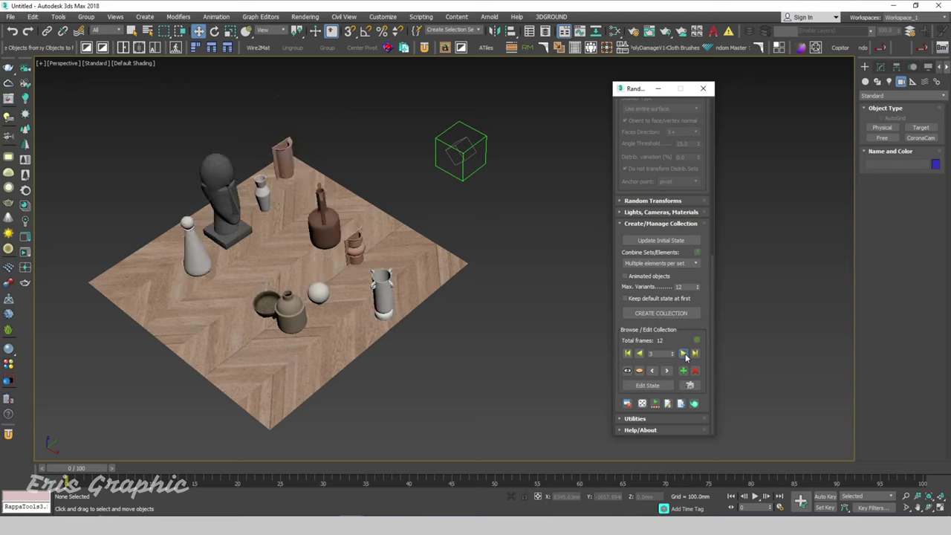
pyautogui.click(683, 354)
pyautogui.click(683, 354)
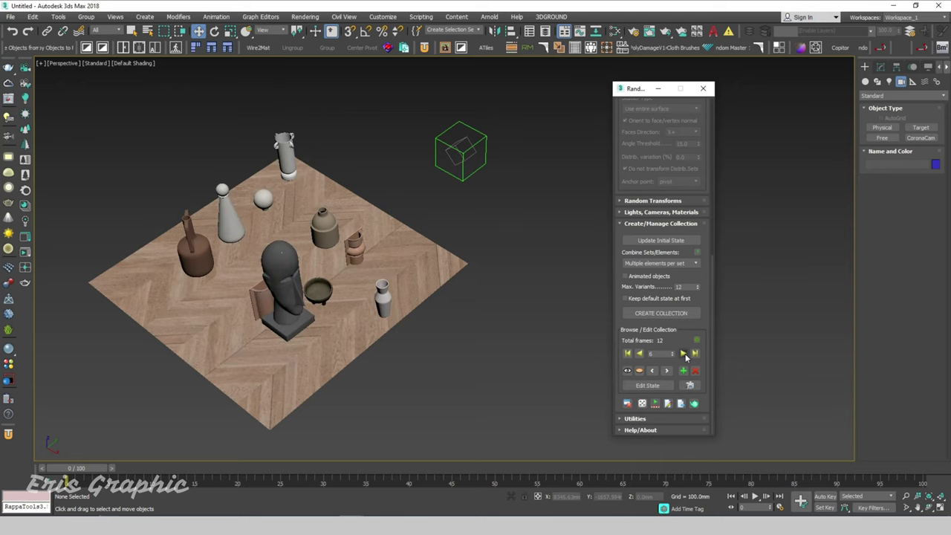
pyautogui.click(684, 354)
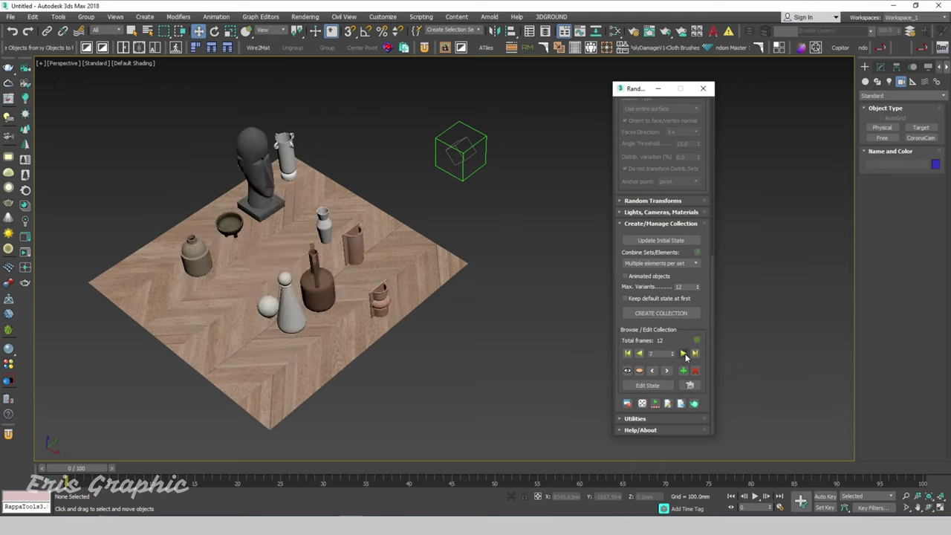
# Set Combine Sets/Elements to One element at a time.
pyautogui.click(684, 264)
pyautogui.click(675, 281)
pyautogui.click(683, 354)
# Create a 10-combination one-element-at-a-time collection and browse through its variants.
pyautogui.click(672, 315)
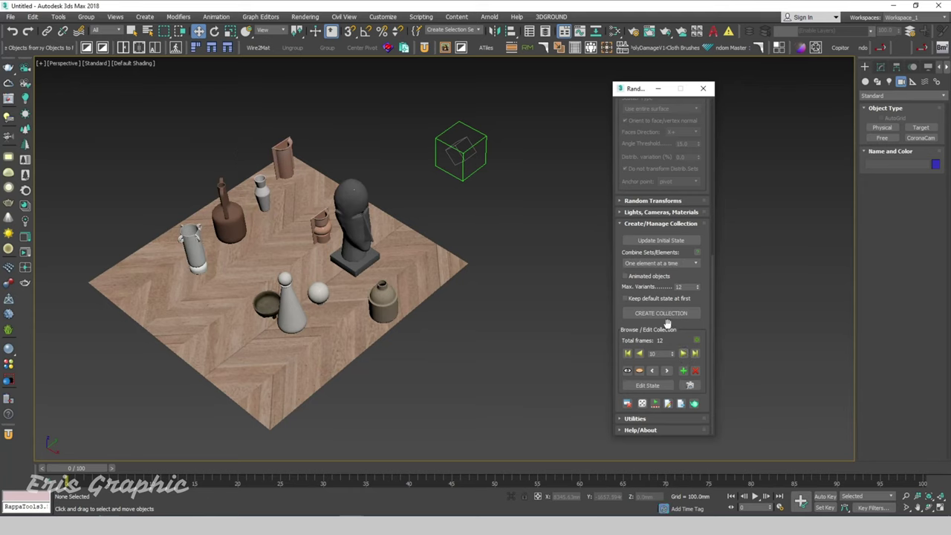
pyautogui.click(492, 297)
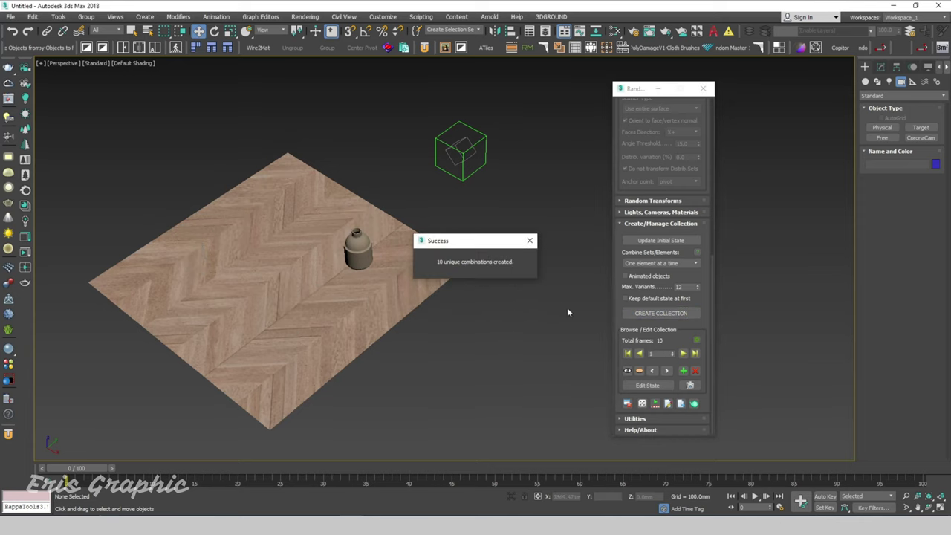
pyautogui.click(683, 355)
pyautogui.click(684, 354)
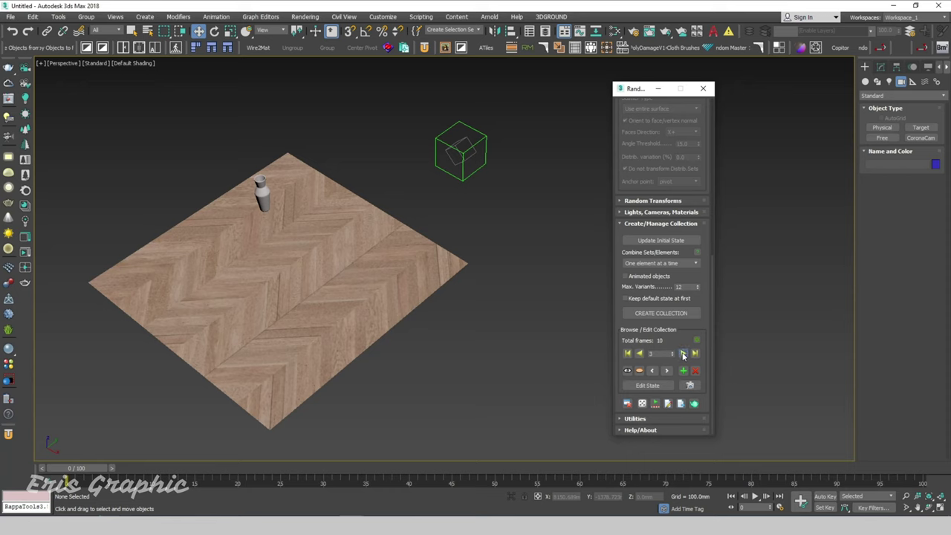
pyautogui.click(683, 354)
pyautogui.click(683, 355)
pyautogui.click(684, 355)
pyautogui.click(683, 354)
pyautogui.click(683, 355)
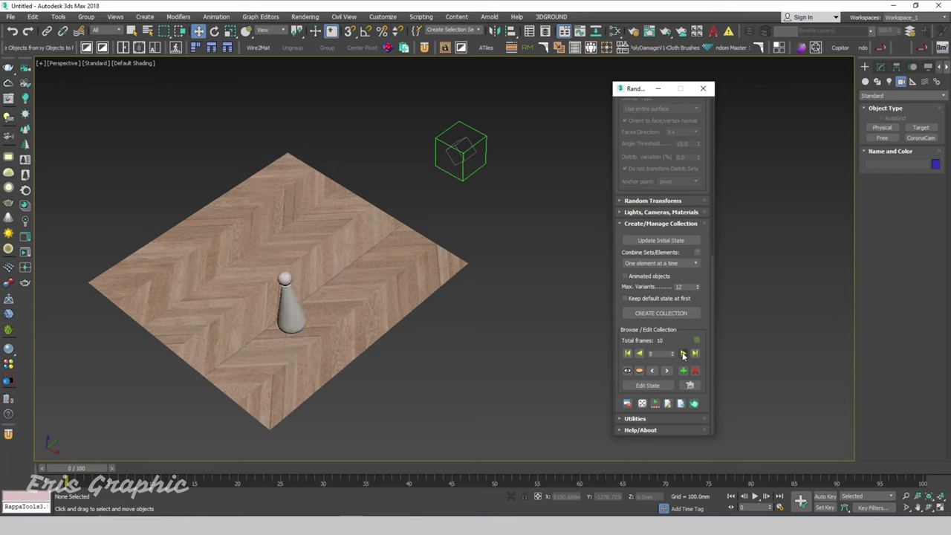
pyautogui.click(684, 354)
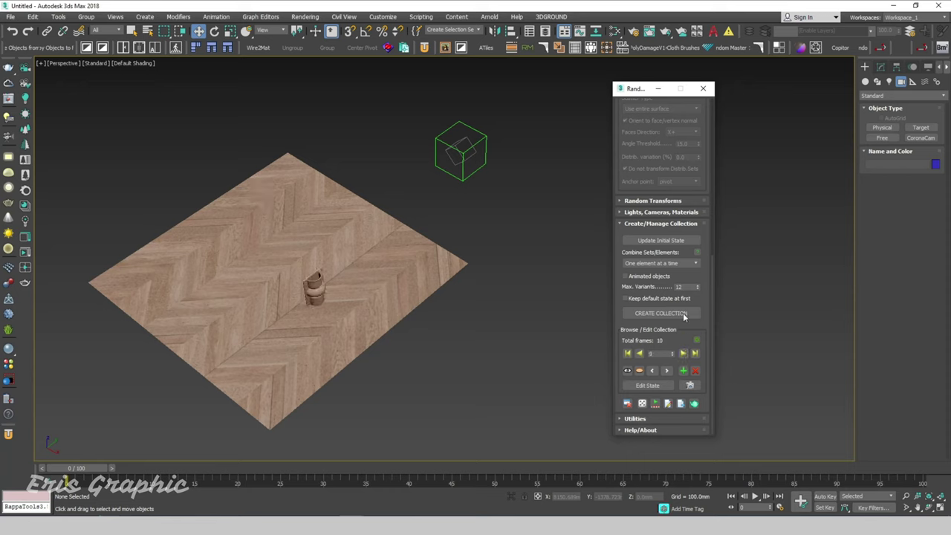
# Switch to Multiple elements per set and regenerate the collection, replacing the old one.
pyautogui.click(671, 264)
pyautogui.click(652, 274)
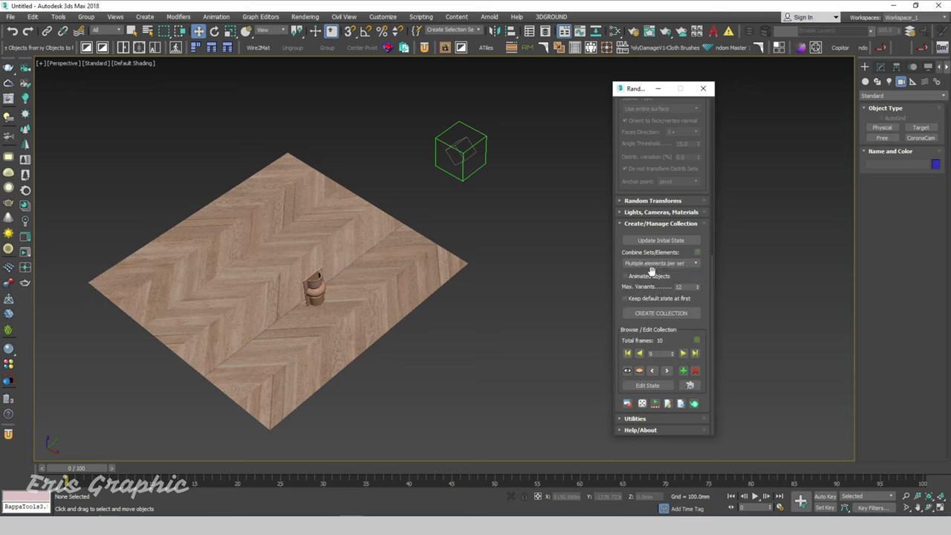
pyautogui.click(673, 313)
pyautogui.click(495, 297)
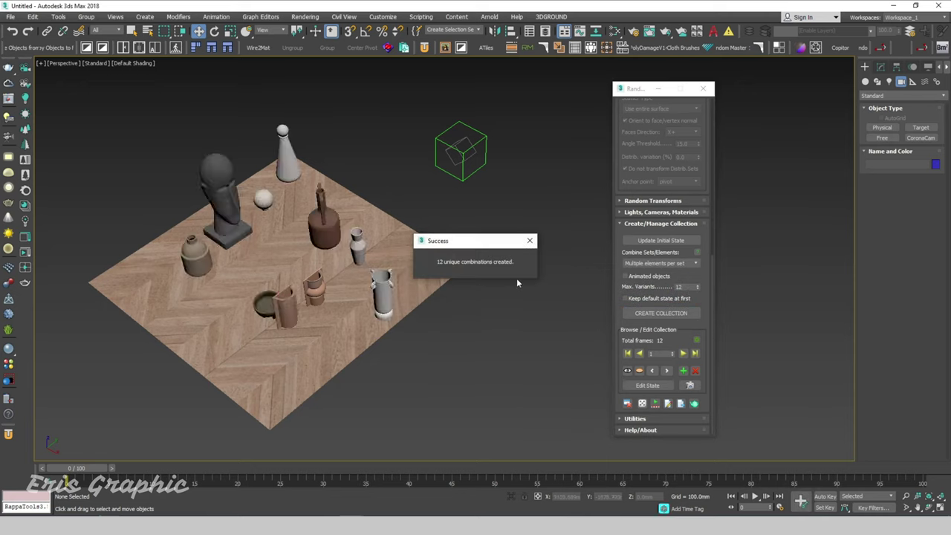
# Step forward two arrangements and tilt the view over the props.
pyautogui.click(685, 355)
pyautogui.click(684, 355)
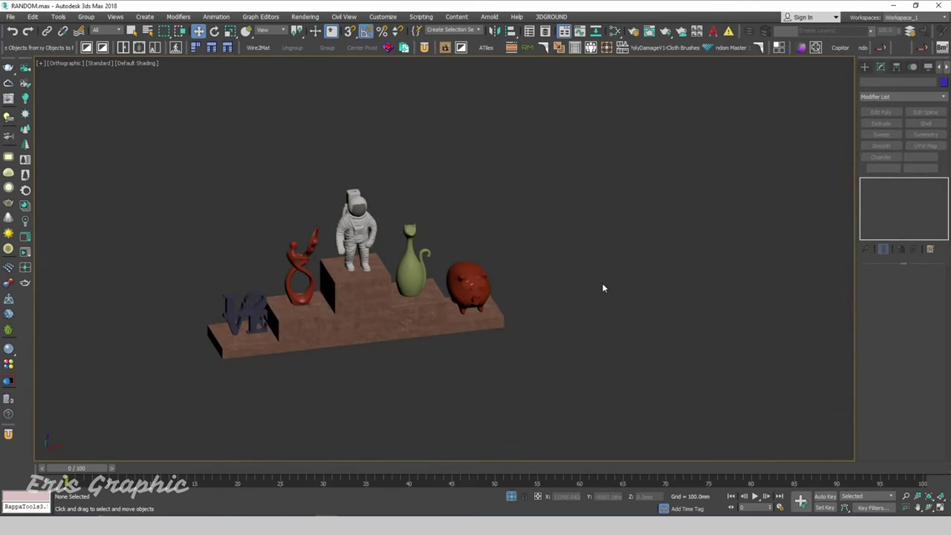
pyautogui.moveTo(603, 289)
pyautogui.keyDown('alt'); pyautogui.mouseDown(button='middle')
pyautogui.moveTo(565, 284)
pyautogui.moveTo(540, 214)
pyautogui.moveTo(553, 217)
pyautogui.mouseUp(button='middle'); pyautogui.keyUp('alt')
pyautogui.scroll(3, 564, 288)
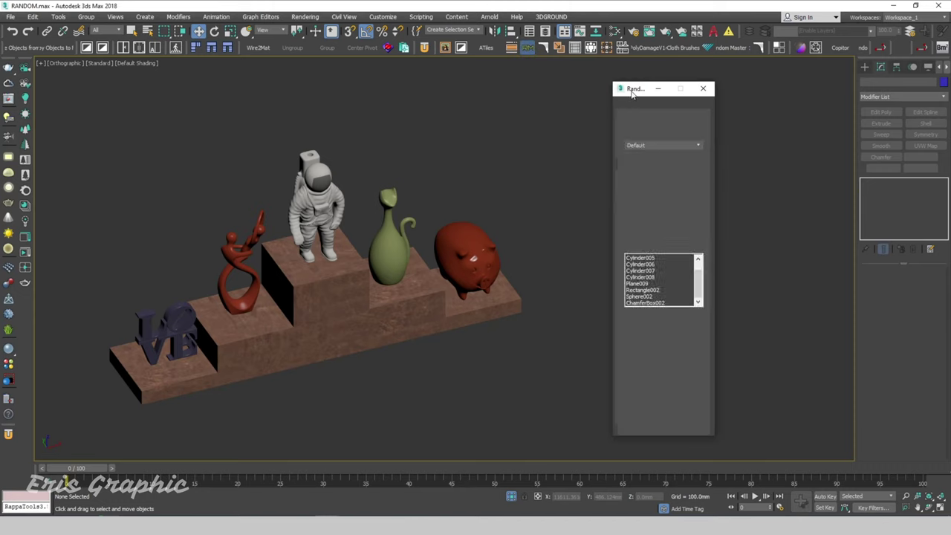
# Remove the leftover elements Box004 through ChamferBox002 from Set01, confirming with Yes.
pyautogui.moveTo(634, 92); pyautogui.dragTo(677, 107)
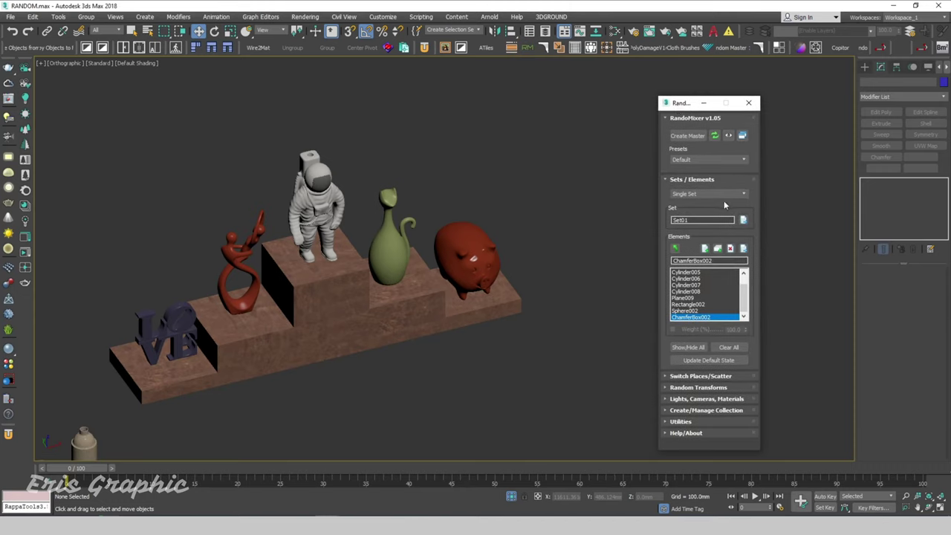
pyautogui.scroll(1, 727, 298)
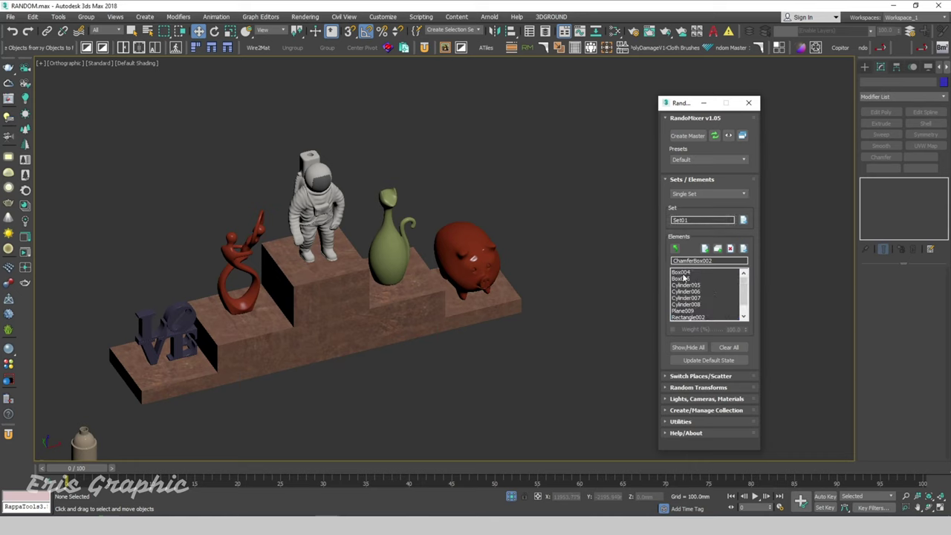
pyautogui.click(683, 277)
pyautogui.scroll(-1, 701, 309)
pyautogui.keyDown('shift'); pyautogui.click(691, 317); pyautogui.keyUp('shift')
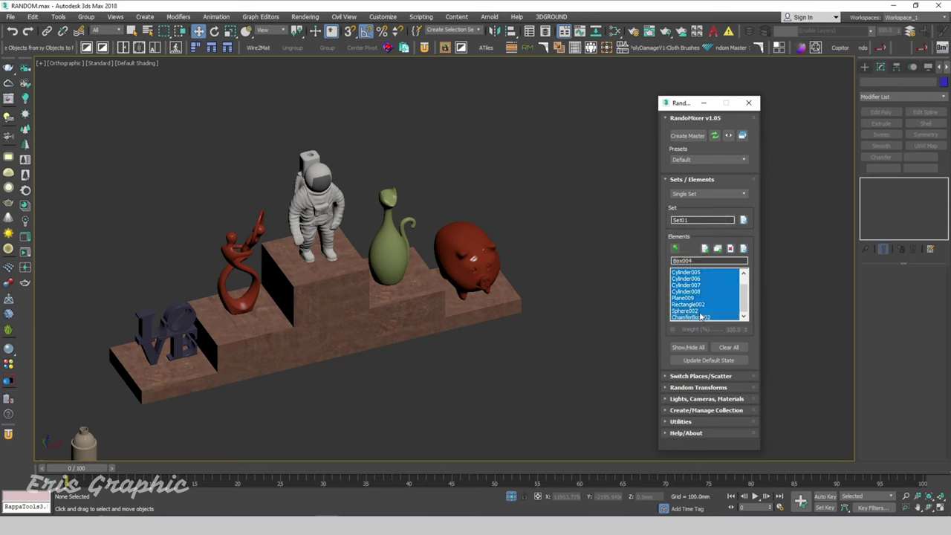
pyautogui.click(729, 248)
pyautogui.click(489, 297)
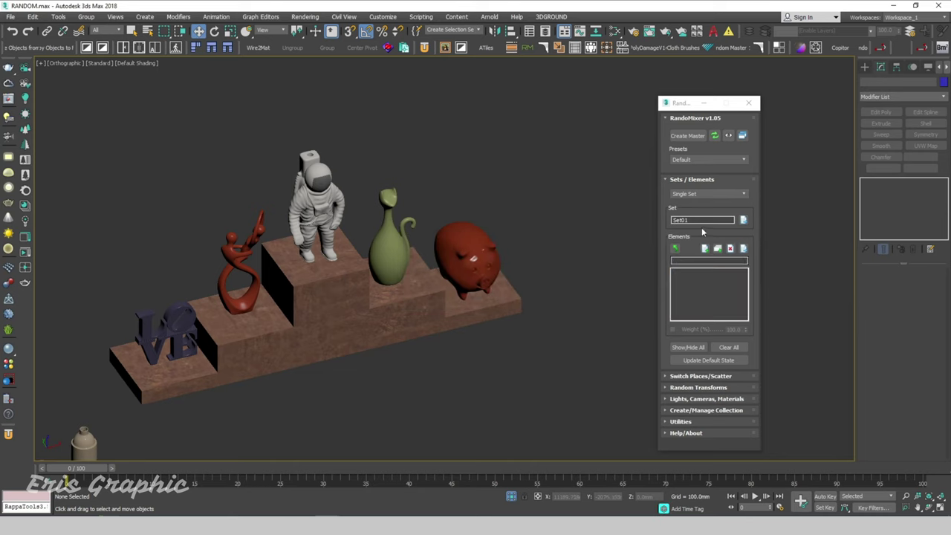
pyautogui.click(690, 136)
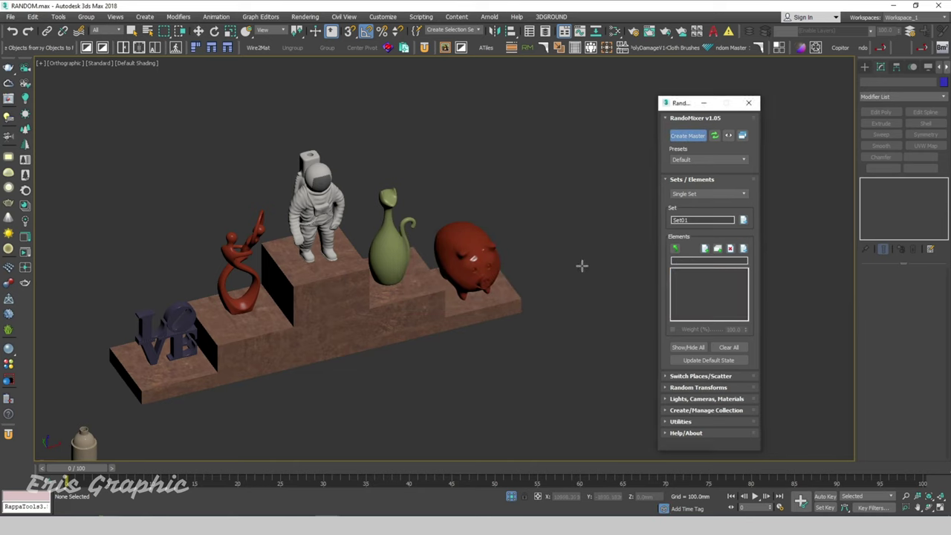
# Place a new master beside the steps and select the pig, vase, astronaut, red sculpture and LOVE object.
pyautogui.click(581, 263)
pyautogui.rightClick(596, 213)
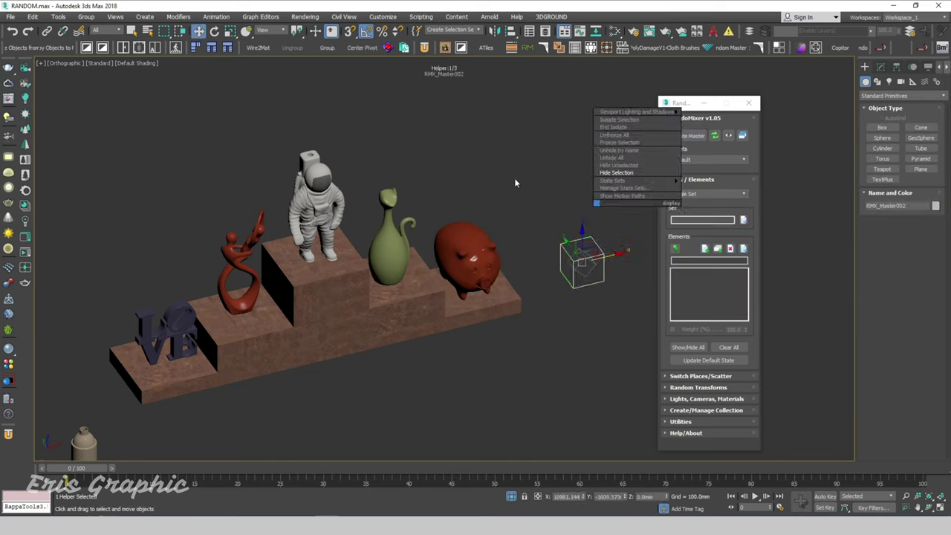
pyautogui.click(470, 256)
pyautogui.keyDown('ctrl'); pyautogui.click(384, 211); pyautogui.keyUp('ctrl')
pyautogui.keyDown('ctrl'); pyautogui.click(317, 208); pyautogui.keyUp('ctrl')
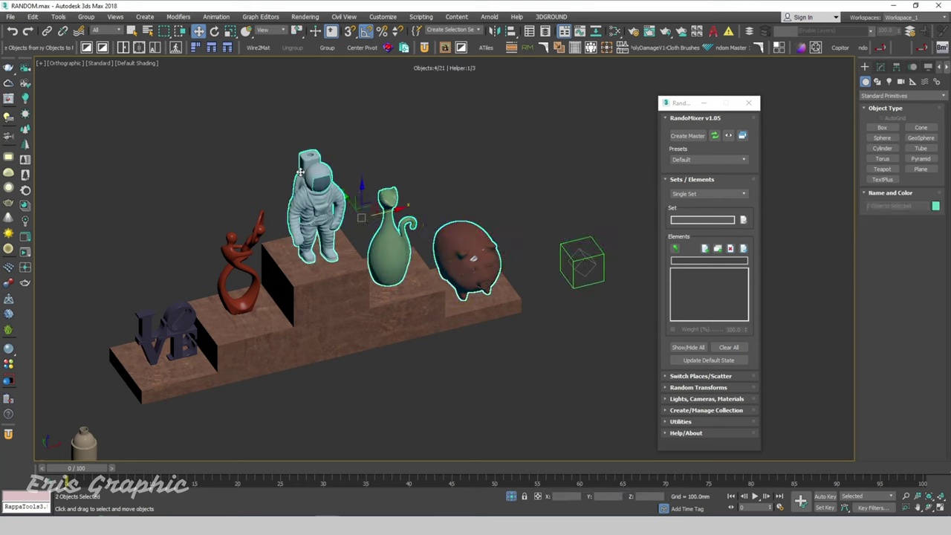
pyautogui.keyDown('ctrl'); pyautogui.click(239, 274); pyautogui.keyUp('ctrl')
pyautogui.keyDown('ctrl'); pyautogui.click(177, 319); pyautogui.keyUp('ctrl')
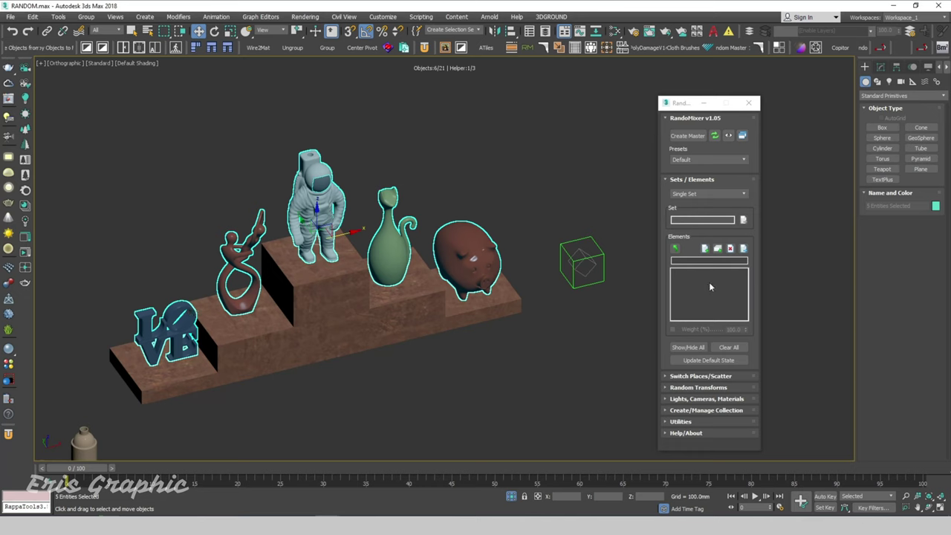
# Add the five props to Set01, loading each group as a single element.
pyautogui.click(705, 248)
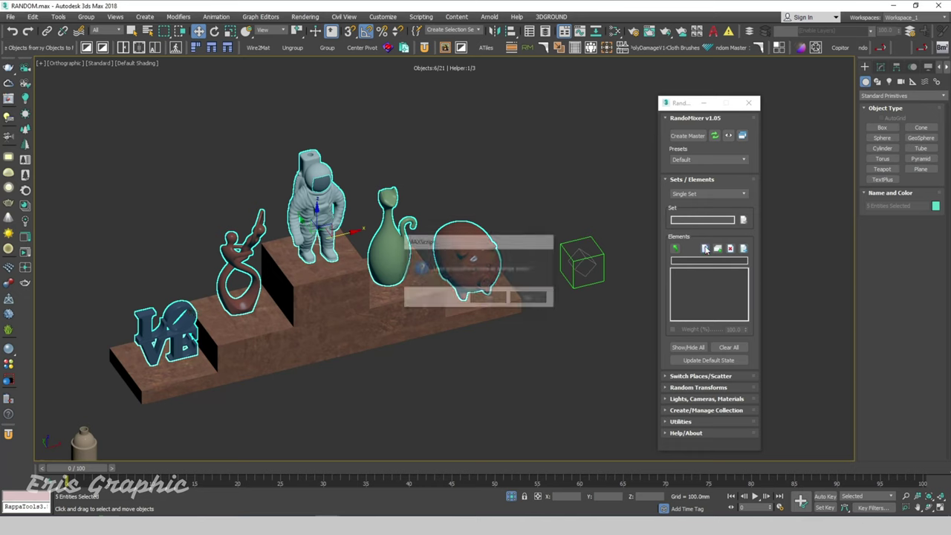
pyautogui.click(498, 299)
pyautogui.scroll(-3, 454, 302)
pyautogui.scroll(-1, 454, 301)
# Hide the ten stray props beside the platform and reframe the view on the steps.
pyautogui.scroll(1, 438, 327)
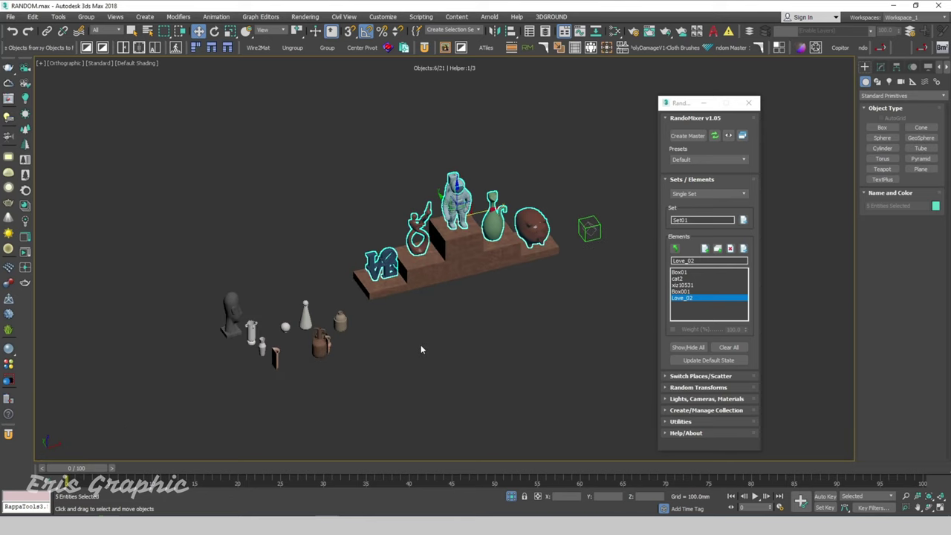
pyautogui.click(420, 349)
pyautogui.moveTo(164, 377); pyautogui.dragTo(163, 378)
pyautogui.rightClick(306, 328)
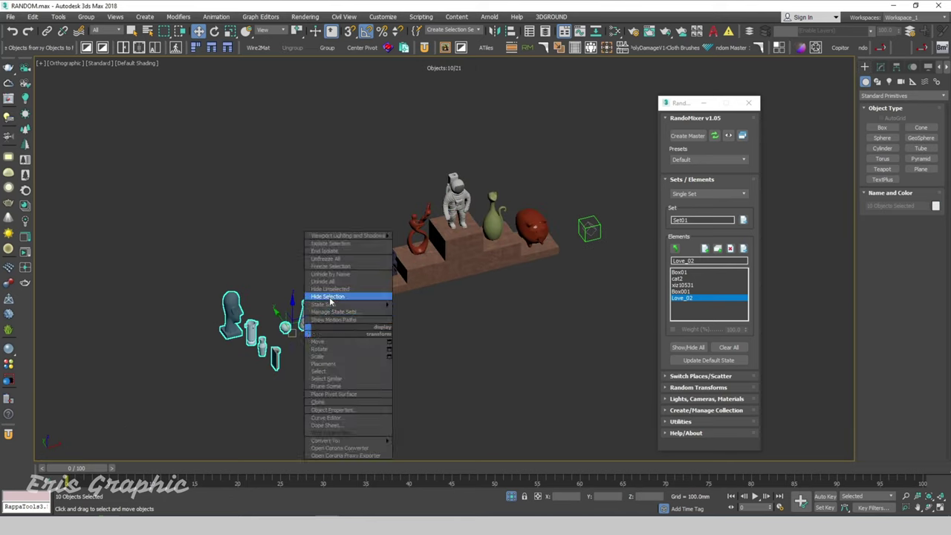
pyautogui.click(340, 293)
pyautogui.press('z')
pyautogui.moveTo(439, 282); pyautogui.dragTo(389, 357, button='middle')
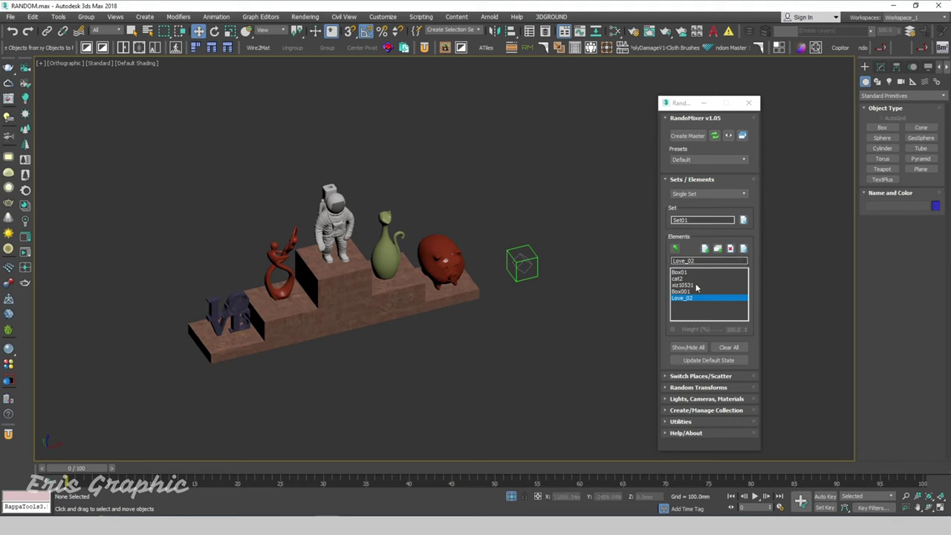
# Enable Switch Places for the figurines and generate a collection of 7 unique combinations.
pyautogui.click(693, 376)
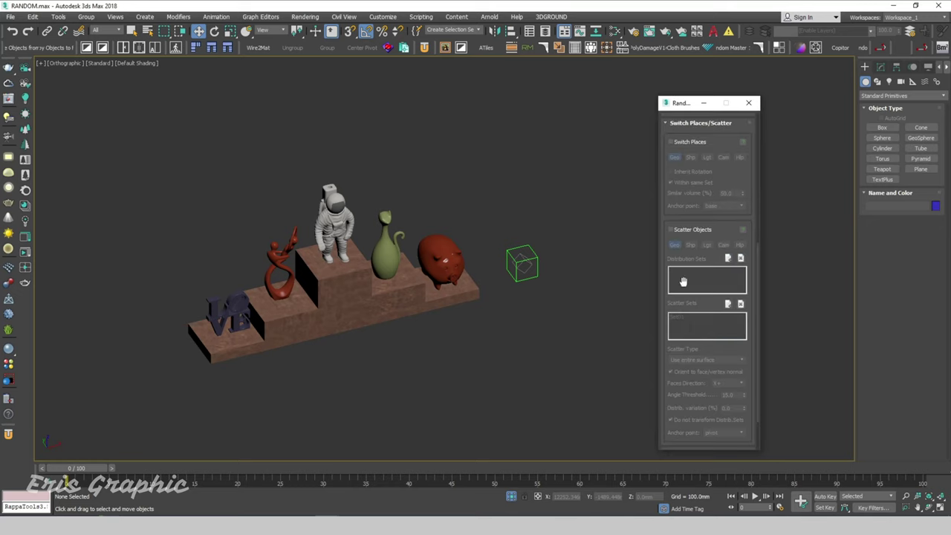
pyautogui.click(671, 142)
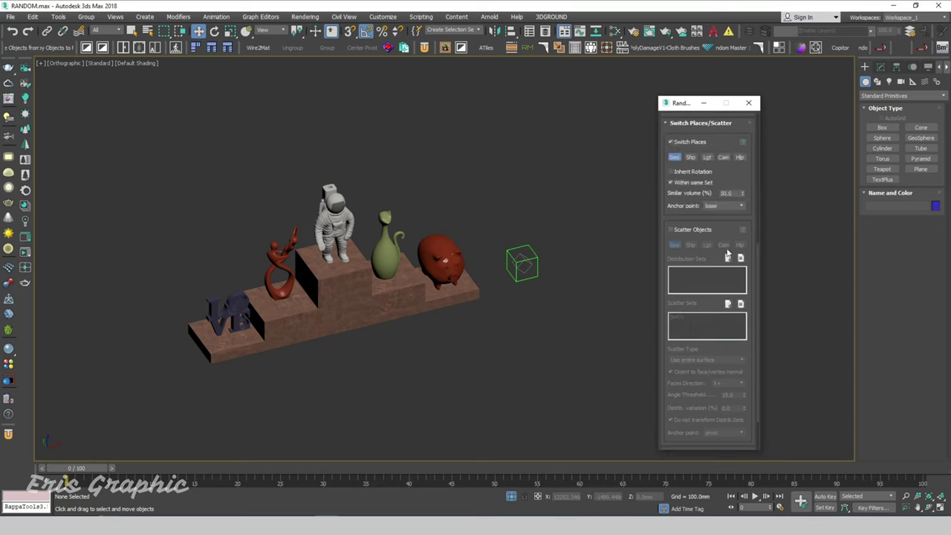
pyautogui.moveTo(679, 257); pyautogui.dragTo(672, 163)
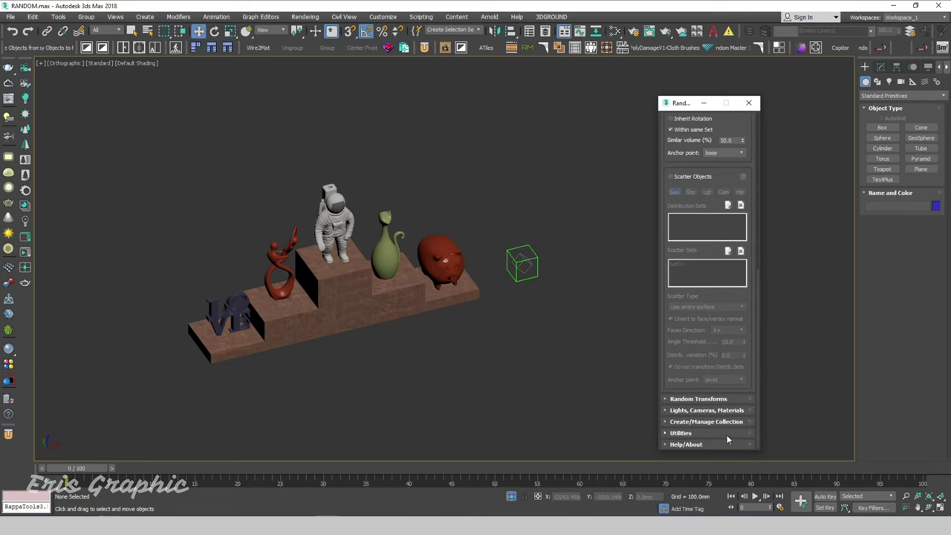
pyautogui.click(720, 422)
pyautogui.click(724, 333)
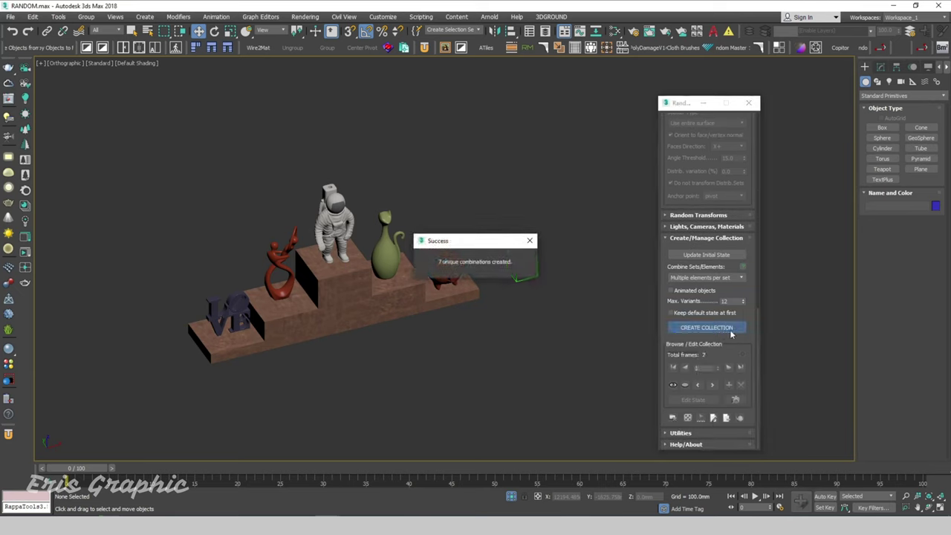
# Dismiss the success message and step through the first five collection variants.
pyautogui.click(530, 240)
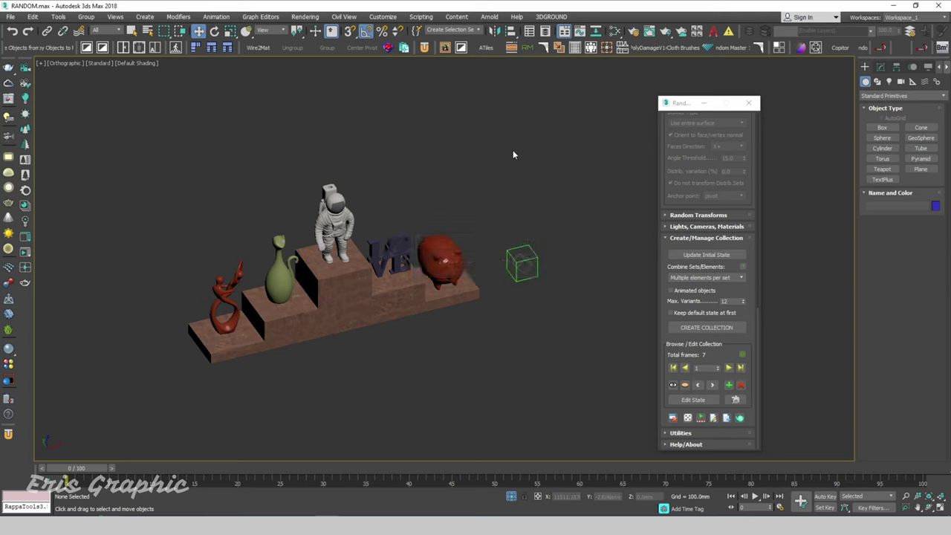
pyautogui.click(729, 368)
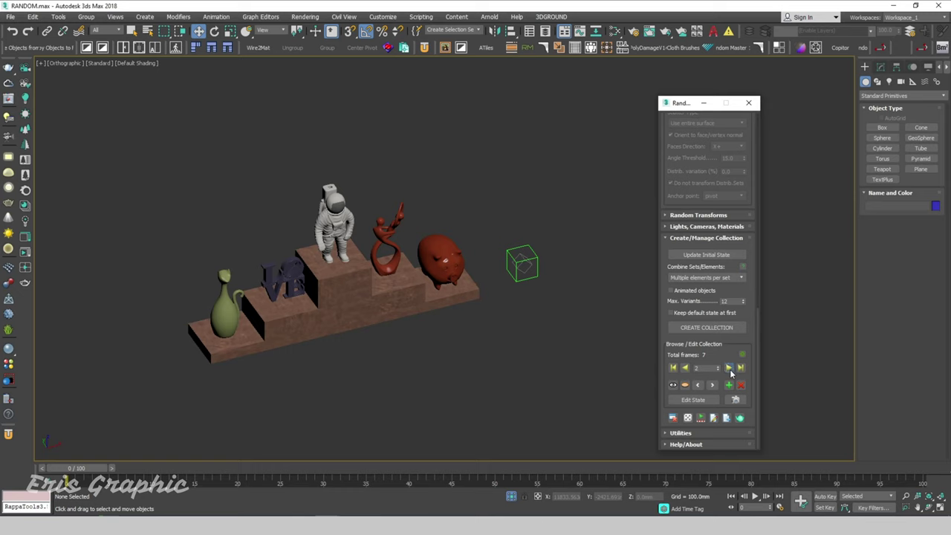
pyautogui.click(730, 370)
pyautogui.click(729, 370)
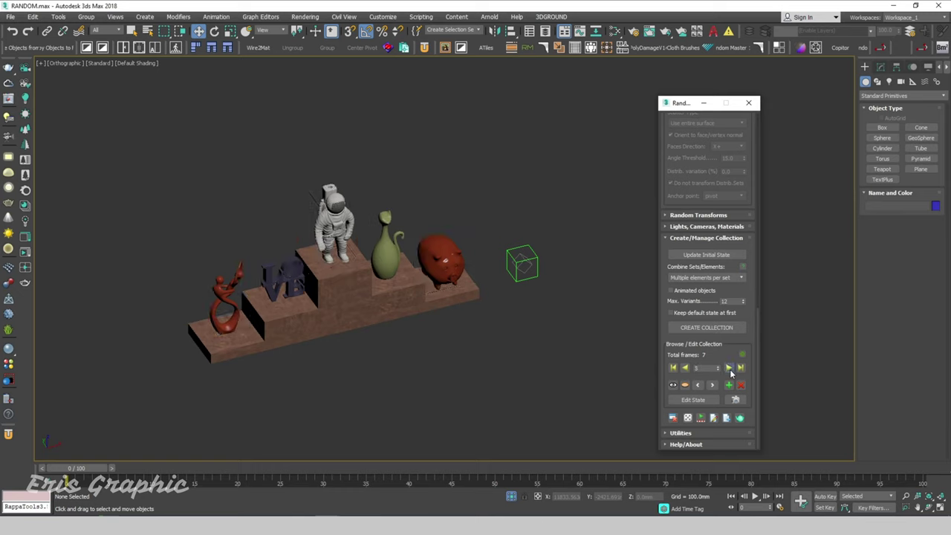
pyautogui.click(729, 369)
pyautogui.click(730, 369)
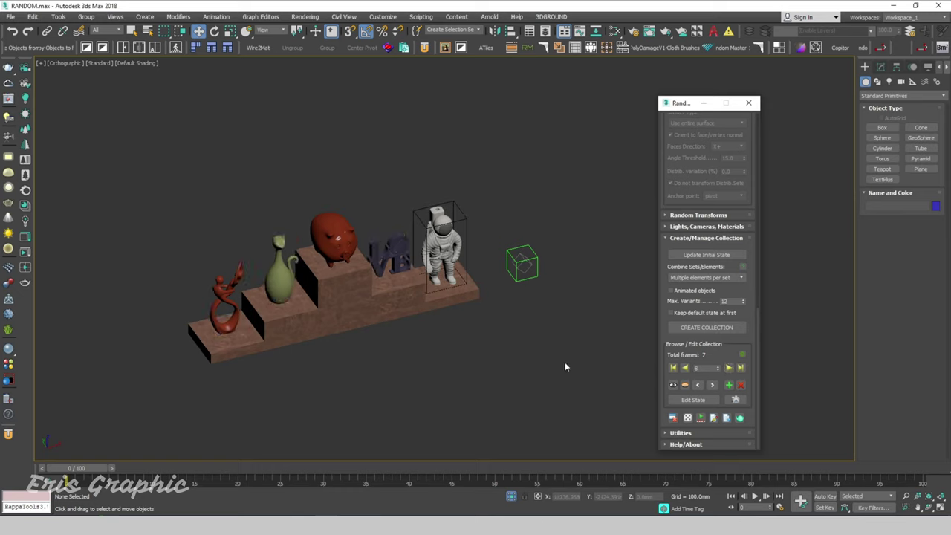
# Switch to Front view and keep cycling variants until the astronaut sits on top.
pyautogui.press('f')
pyautogui.moveTo(644, 338); pyautogui.dragTo(518, 337, button='middle')
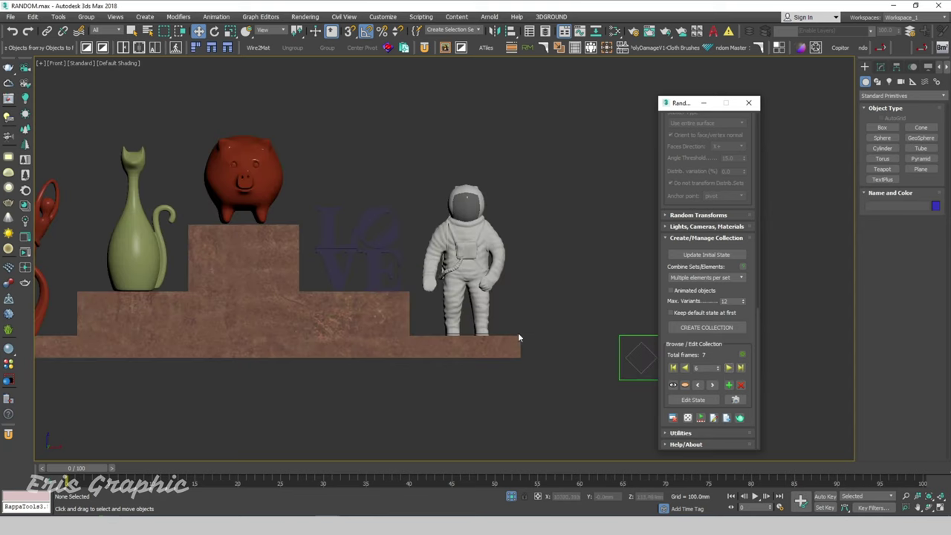
pyautogui.scroll(-2, 542, 336)
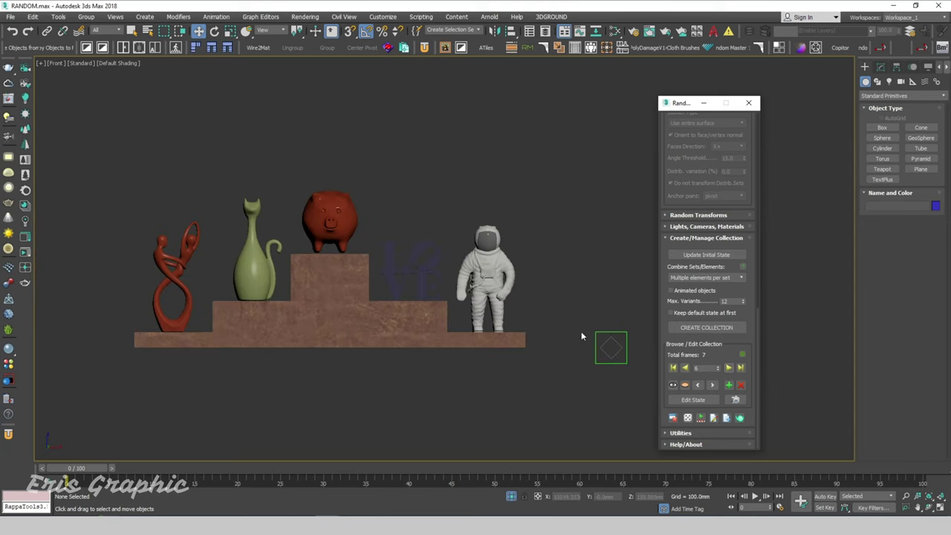
pyautogui.click(730, 369)
pyautogui.click(729, 369)
pyautogui.click(730, 369)
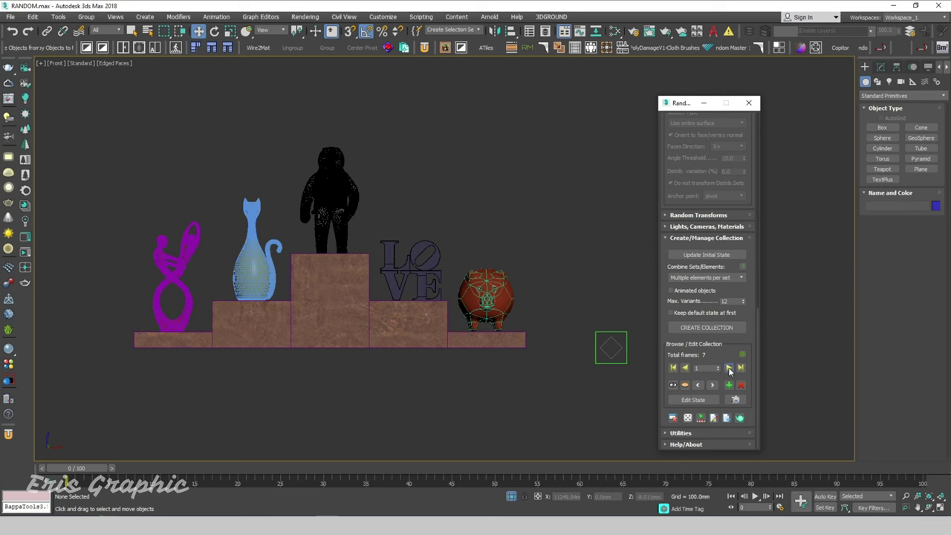
pyautogui.click(729, 369)
pyautogui.click(729, 369)
pyautogui.click(729, 369)
pyautogui.click(729, 369)
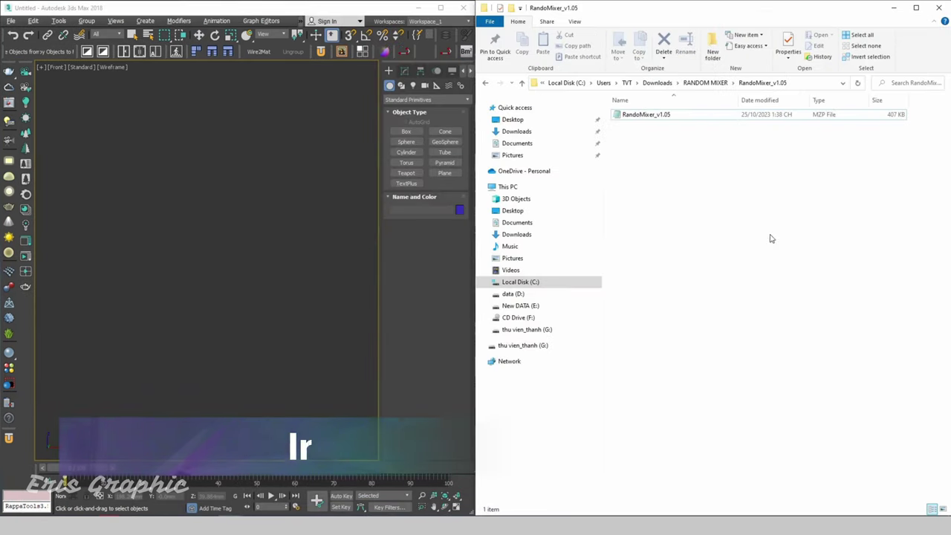
# Install RandoMixer_v1.05.mzp by dropping it into the viewport, skip UI customization, and maximize 3ds Max.
pyautogui.click(646, 117)
pyautogui.moveTo(685, 117); pyautogui.dragTo(197, 170)
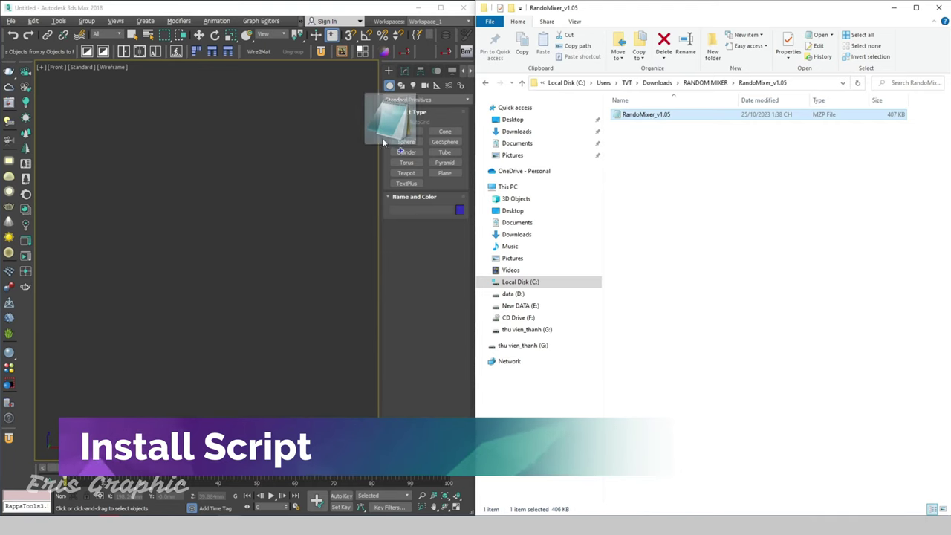
pyautogui.click(214, 272)
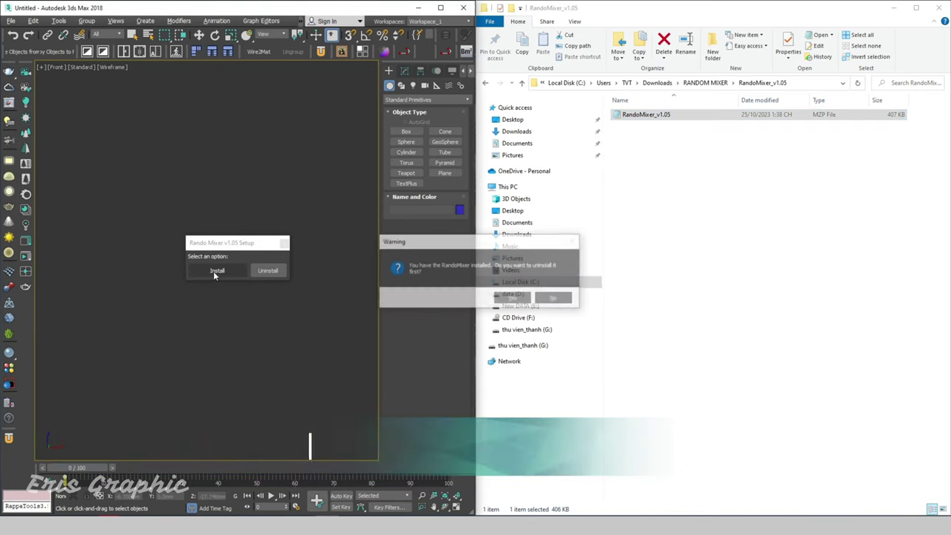
pyautogui.press('Return')
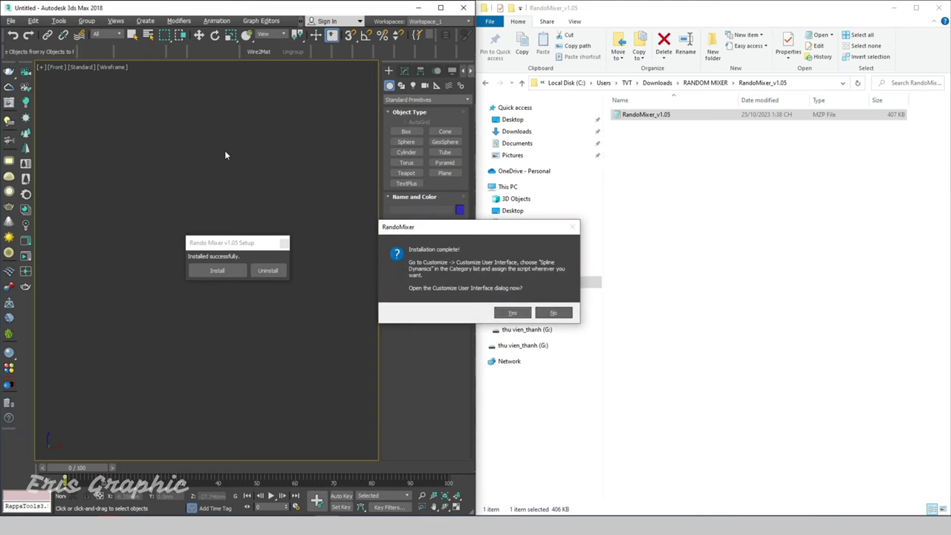
pyautogui.click(551, 312)
pyautogui.click(284, 244)
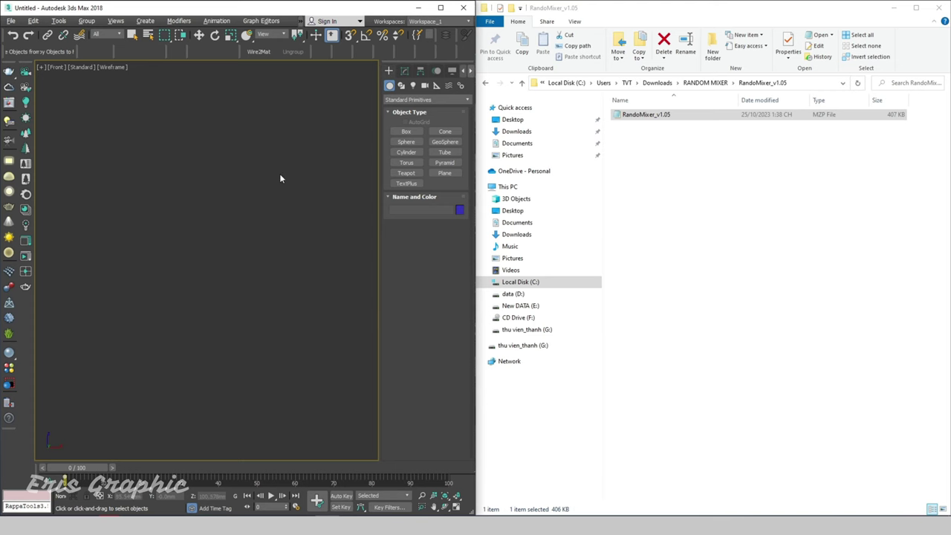
pyautogui.click(440, 9)
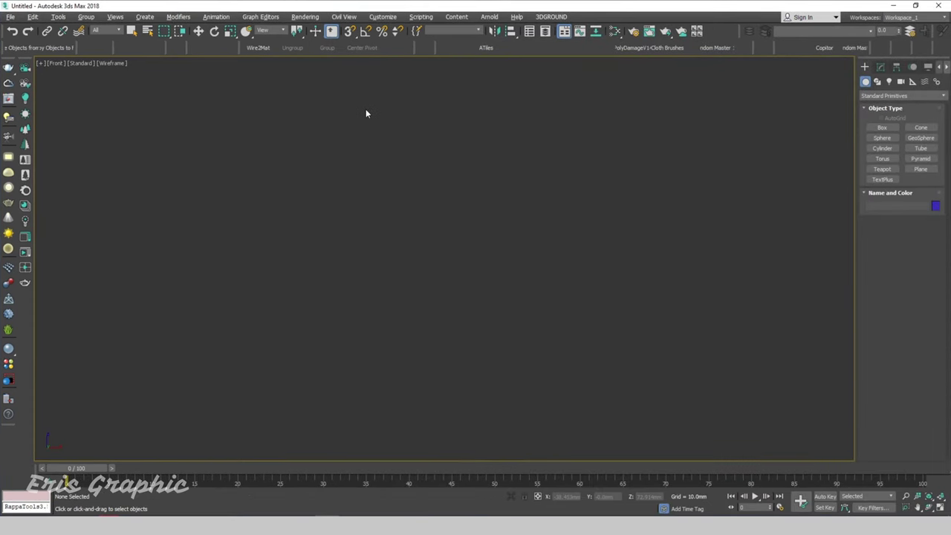
# Open Customize User Interface on the Toolbars tab with the All Commands category.
pyautogui.click(385, 18)
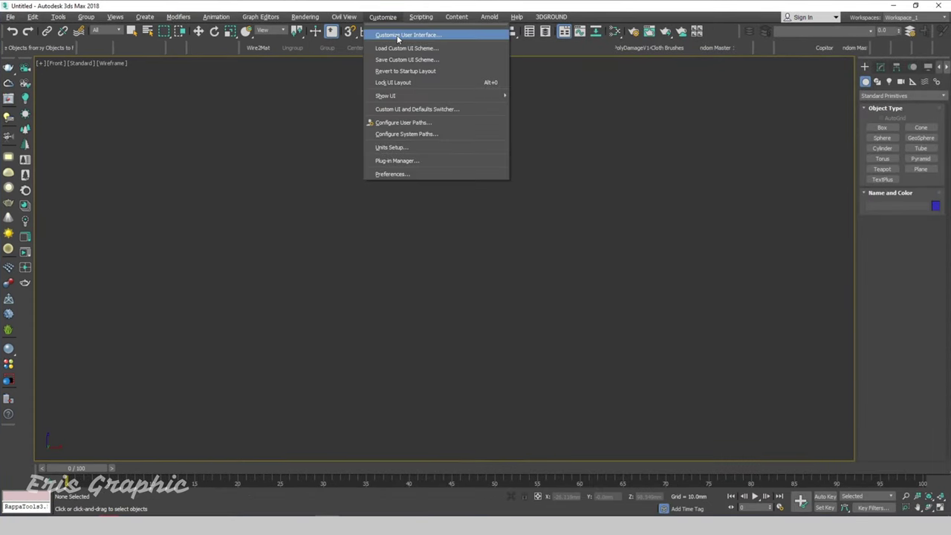
pyautogui.click(397, 37)
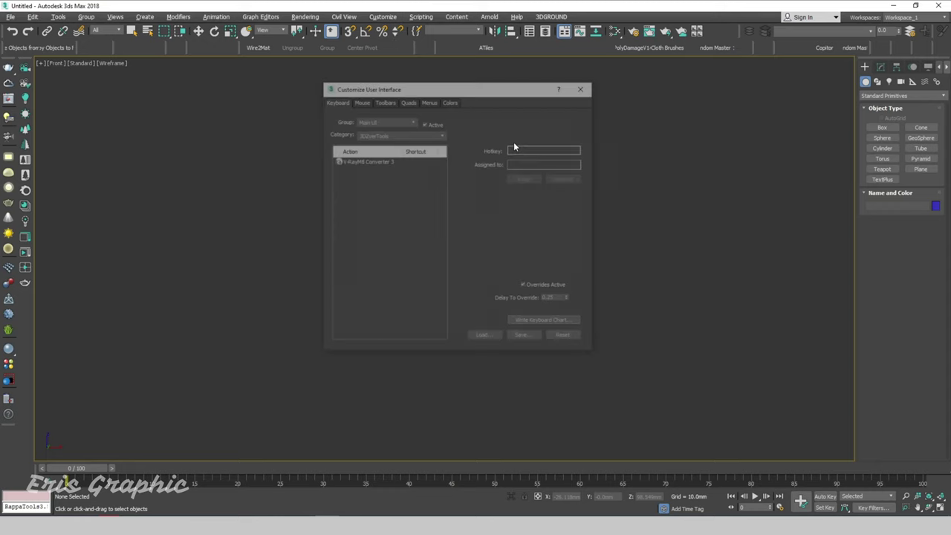
pyautogui.moveTo(423, 89); pyautogui.dragTo(375, 87)
pyautogui.click(338, 97)
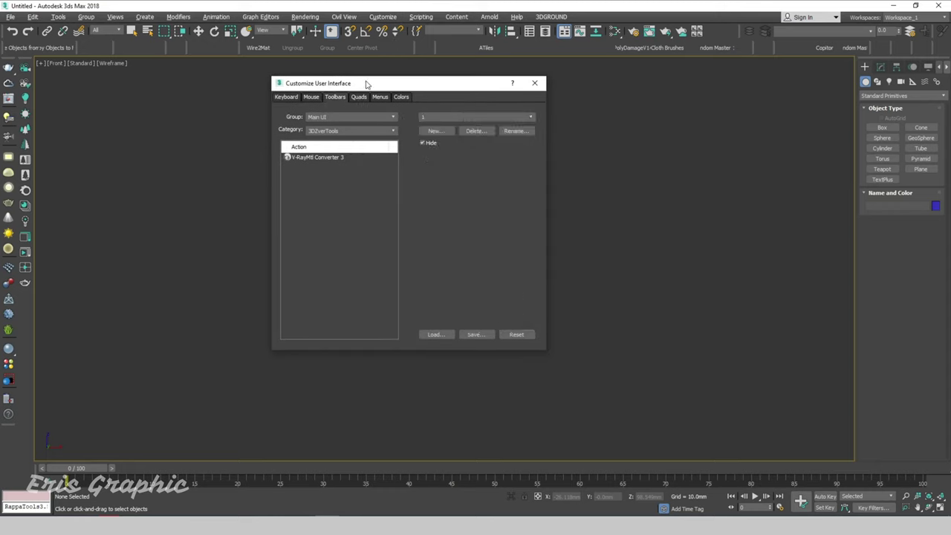
pyautogui.click(329, 134)
pyautogui.click(324, 148)
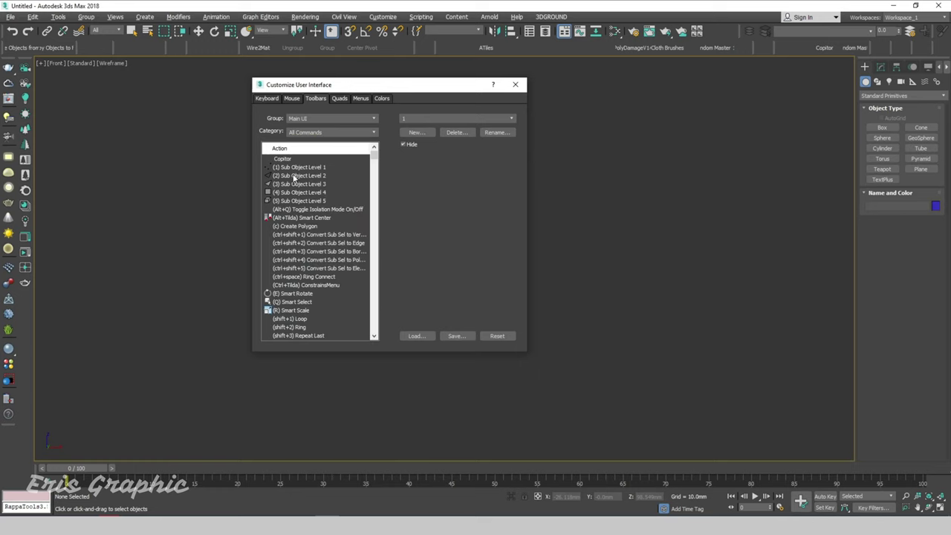
# Select the RandoMixer action in the list and start a new toolbar.
pyautogui.click(294, 175)
pyautogui.press('r')
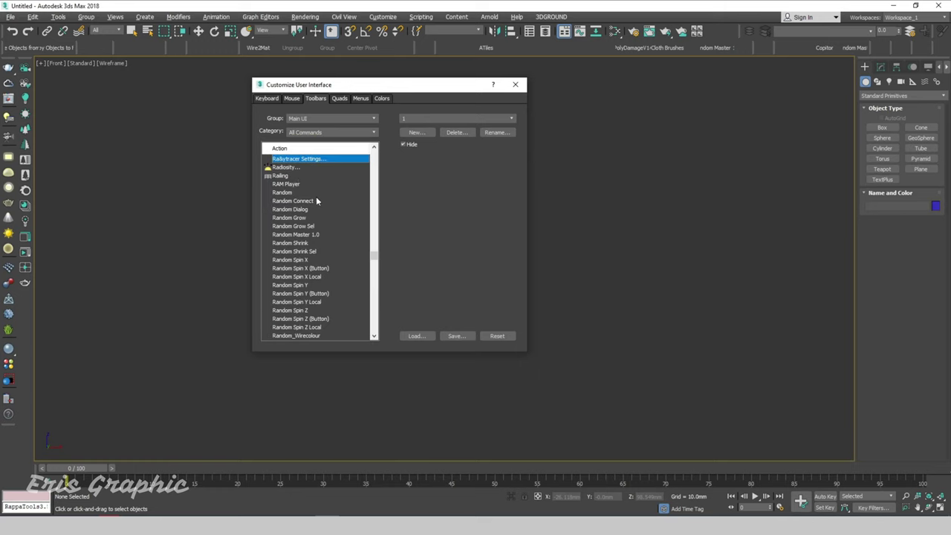
pyautogui.scroll(-3, 341, 233)
pyautogui.click(289, 286)
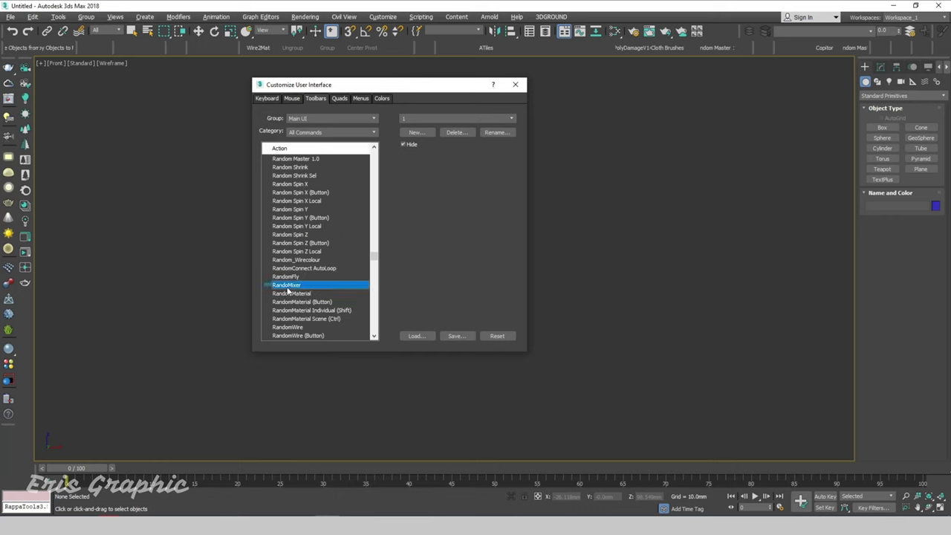
pyautogui.click(416, 132)
# Create a toolbar named RANDOMIXER holding the RandoMixer action, then close the customization dialog.
pyautogui.moveTo(420, 190); pyautogui.dragTo(642, 197)
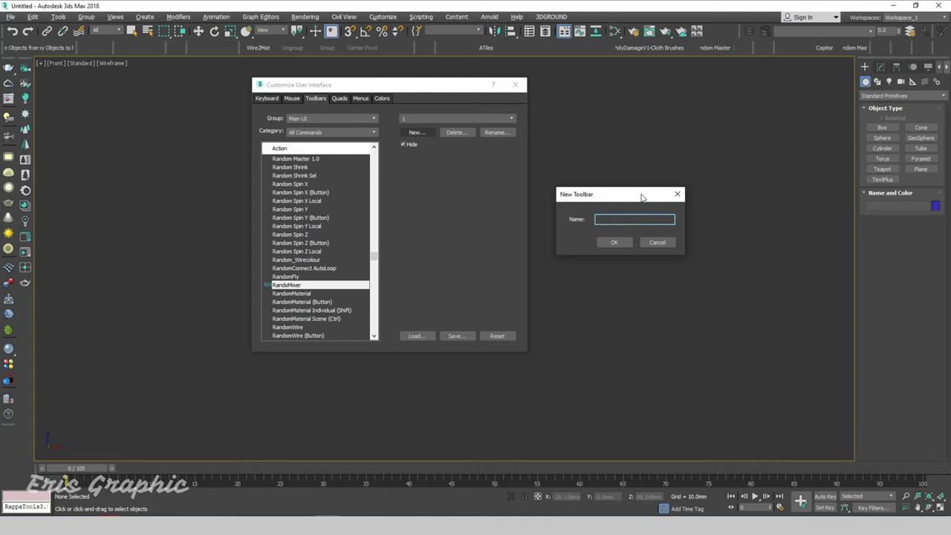
pyautogui.write('RANDOMIX')
pyautogui.write('ER')
pyautogui.click(610, 245)
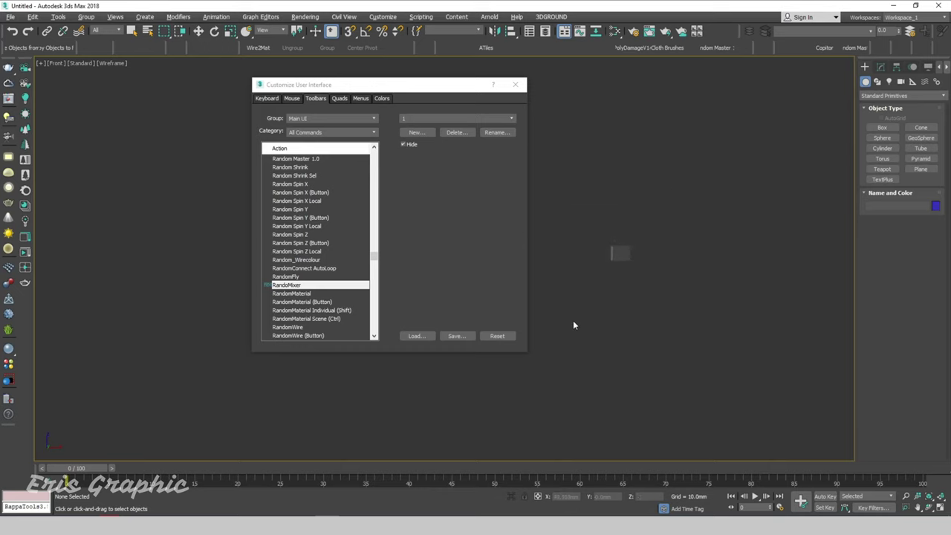
pyautogui.moveTo(286, 285)
pyautogui.mouseDown()
pyautogui.moveTo(622, 258)
pyautogui.moveTo(523, 47)
pyautogui.mouseUp()
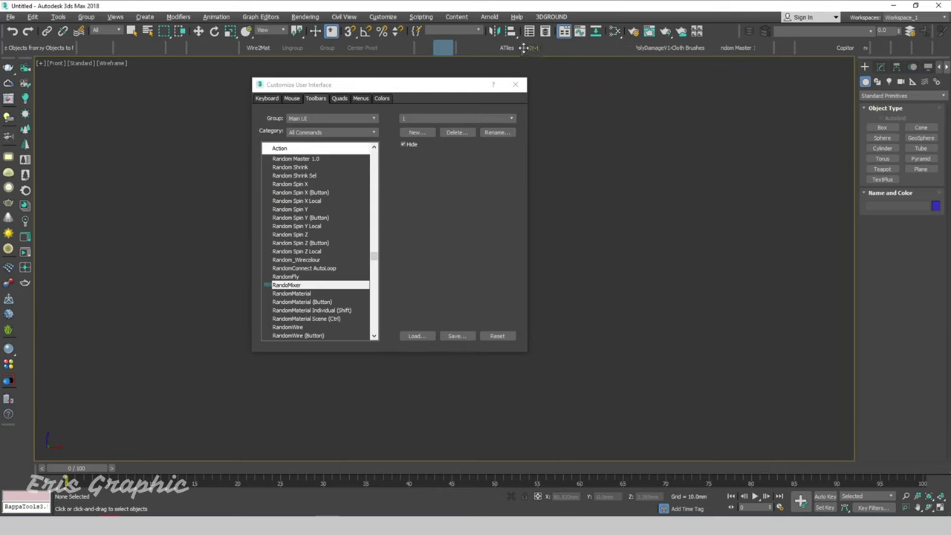
pyautogui.click(514, 84)
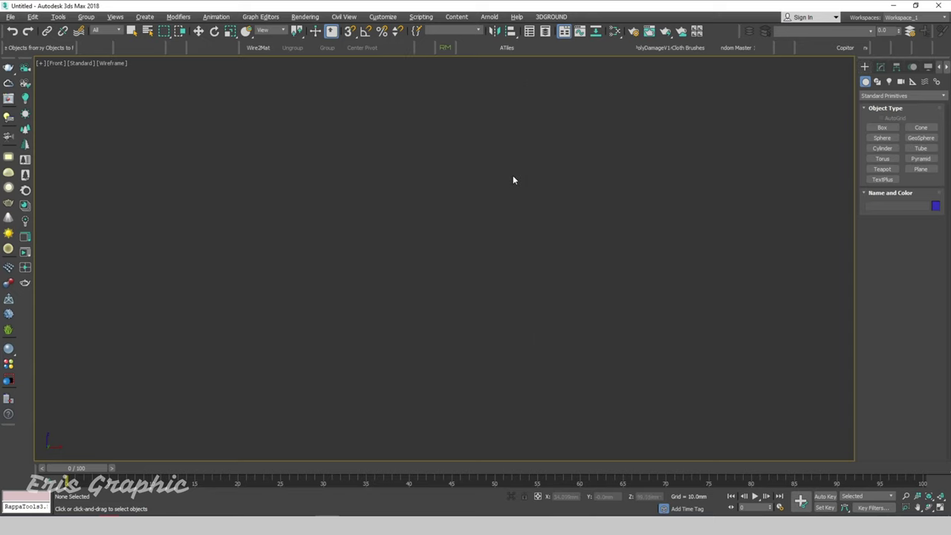
# Launch RandoMixer from the RM button, move its panel right, and collapse the v1.05 and Sets / Elements rollouts.
pyautogui.click(445, 48)
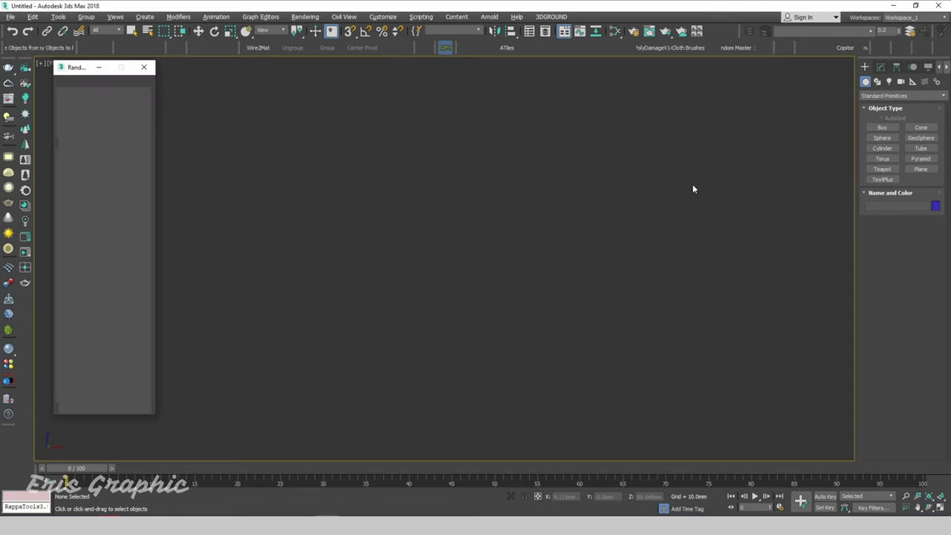
pyautogui.moveTo(84, 67); pyautogui.dragTo(662, 102)
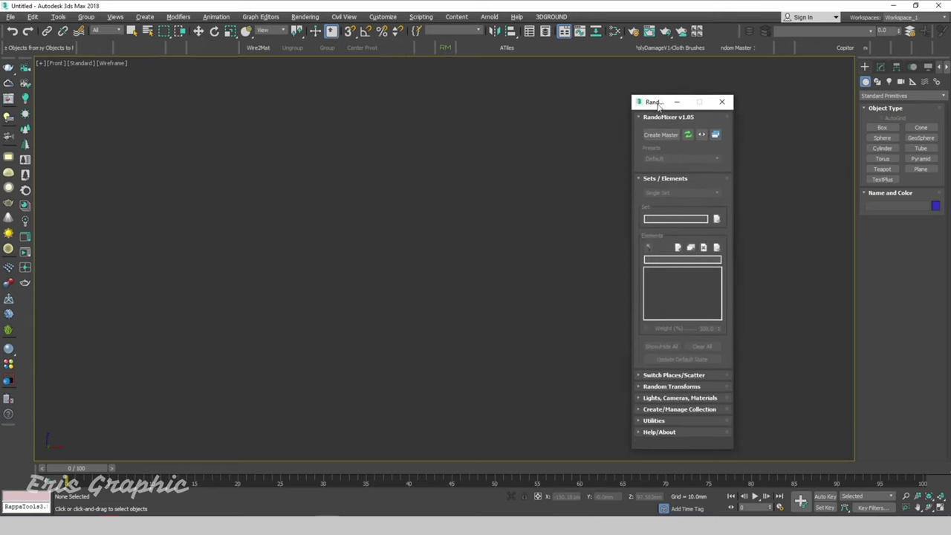
pyautogui.click(645, 117)
pyautogui.click(638, 129)
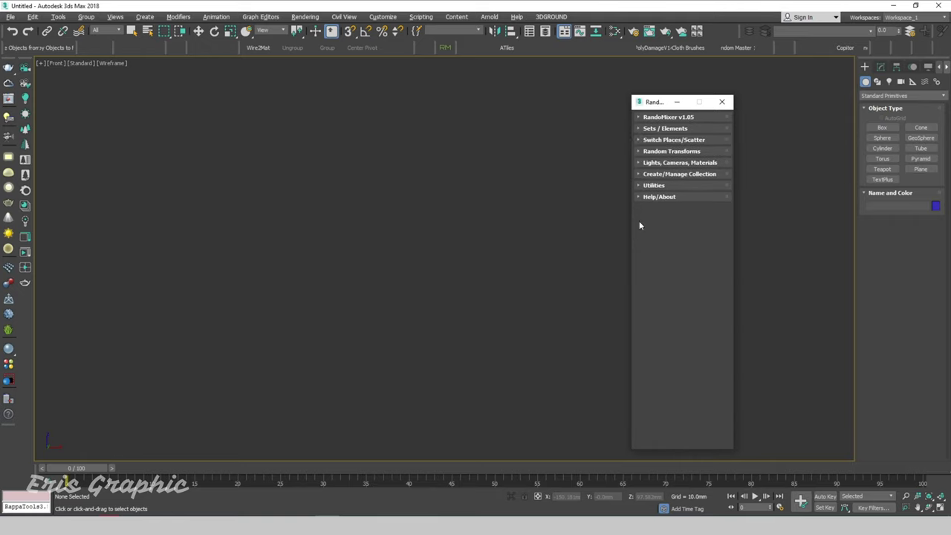
pyautogui.moveTo(665, 102); pyautogui.dragTo(661, 96)
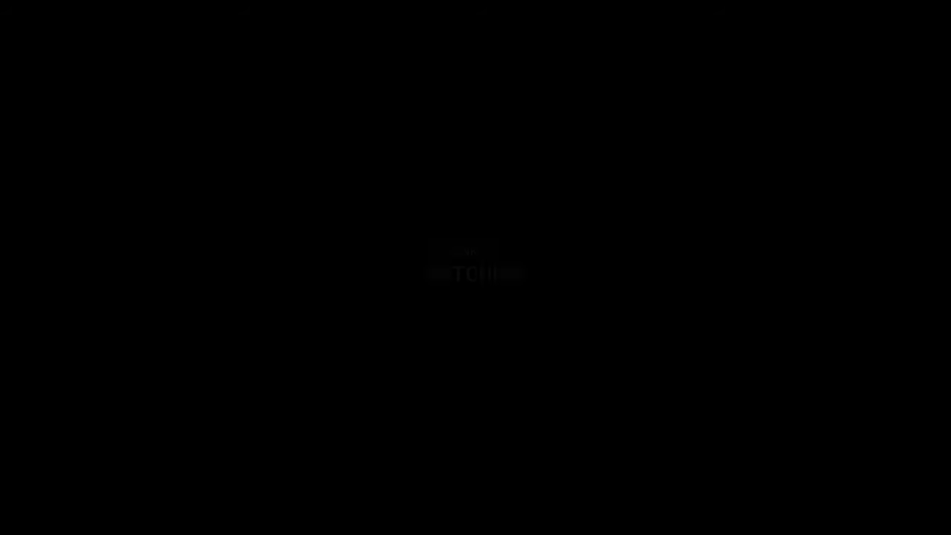